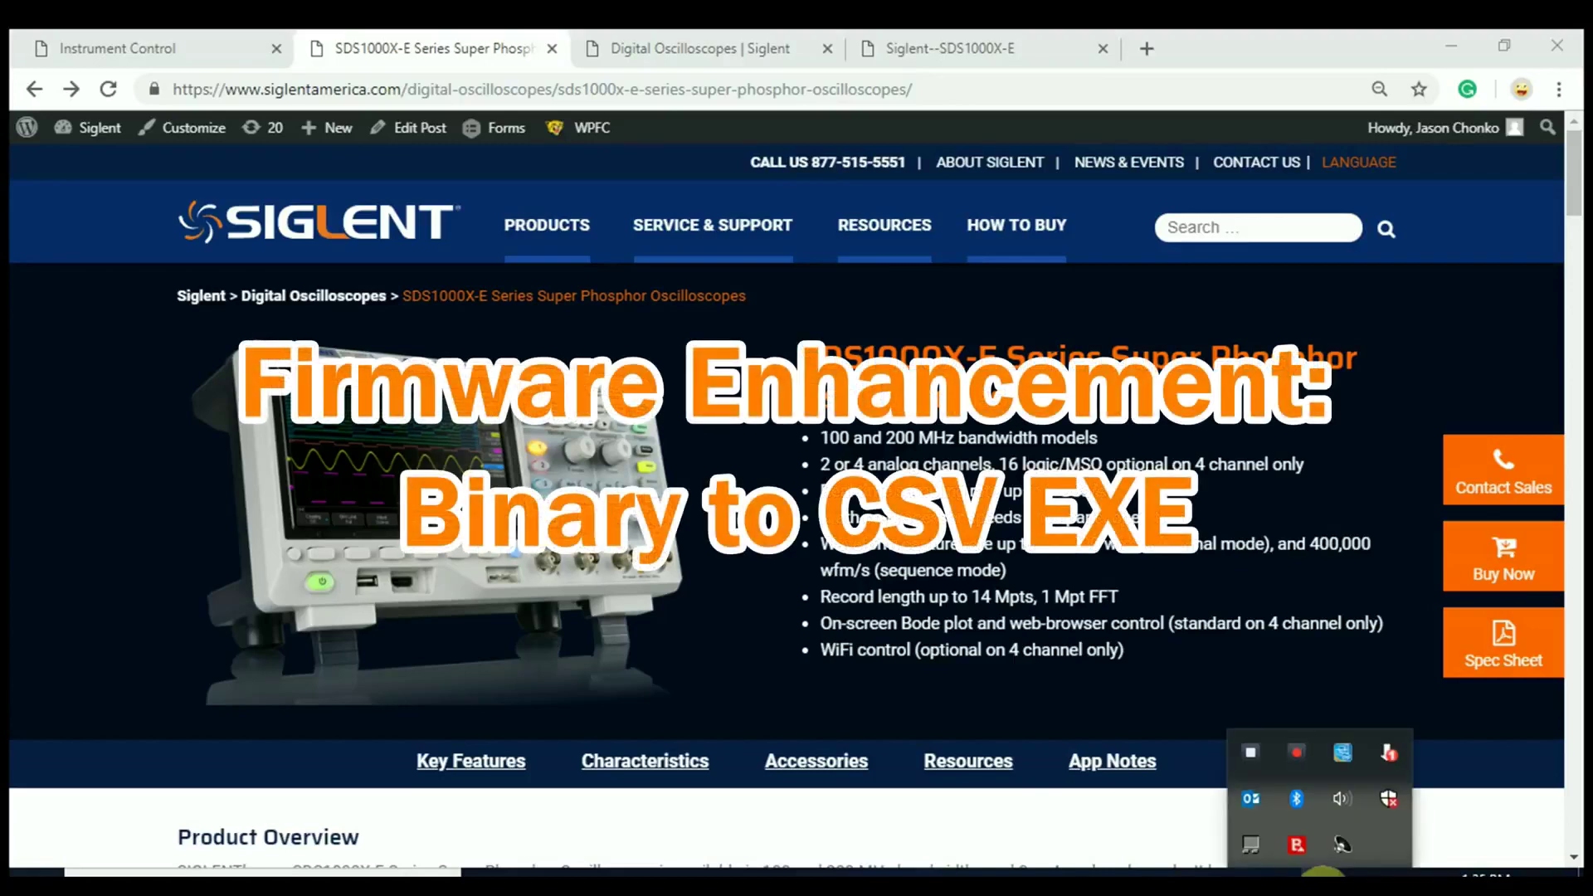
click(1322, 875)
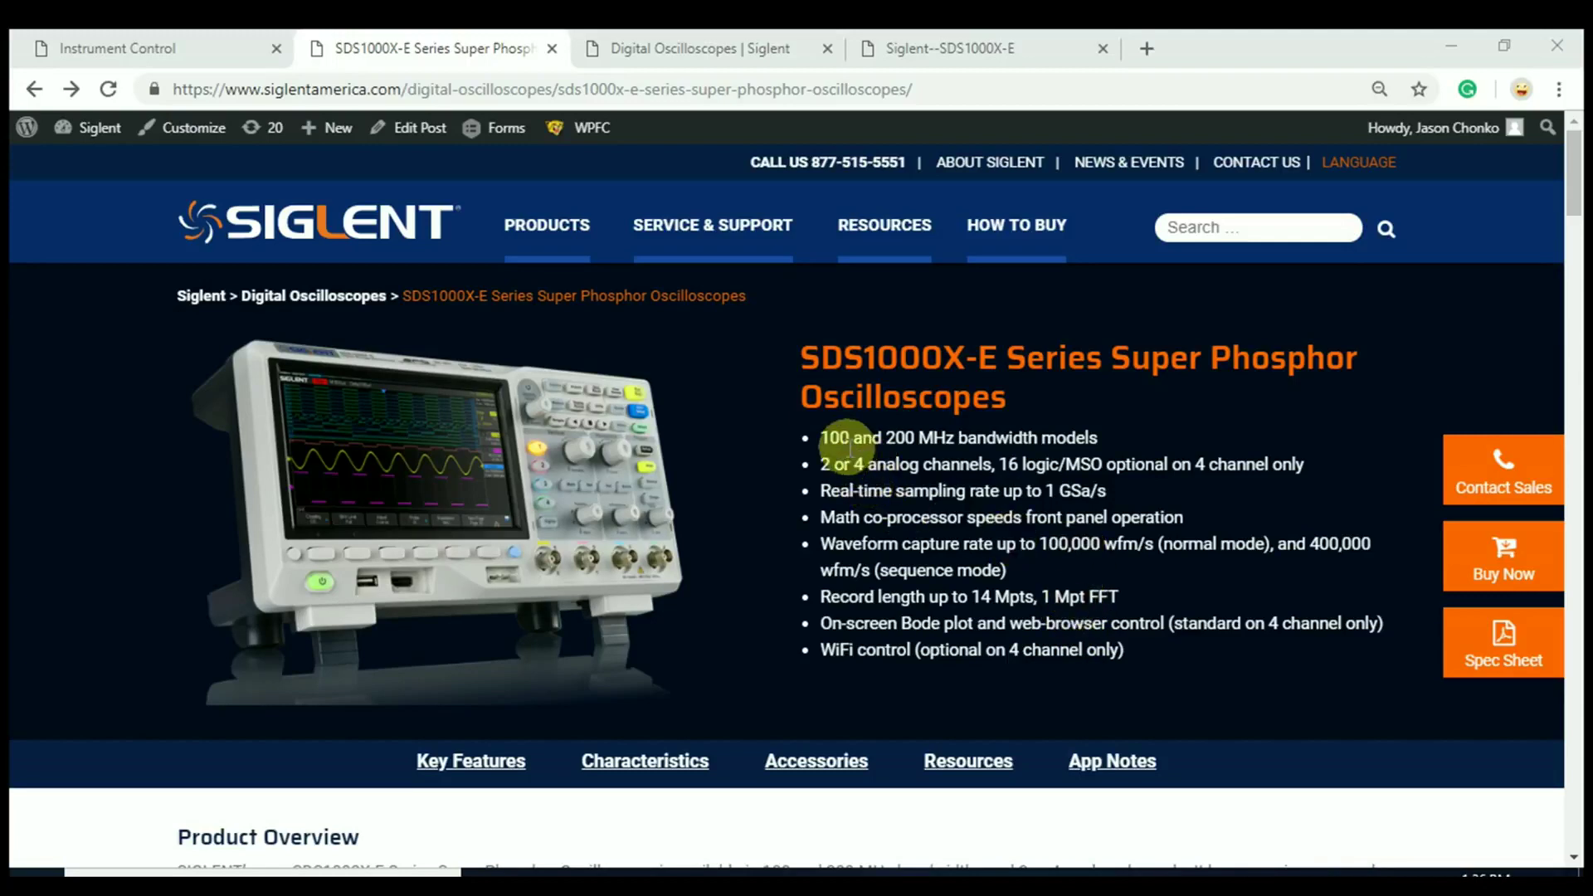
Highlight the 100 and 200 MHz bandwidth spec and jump to the Resources section.
drag(819, 437, 1023, 437)
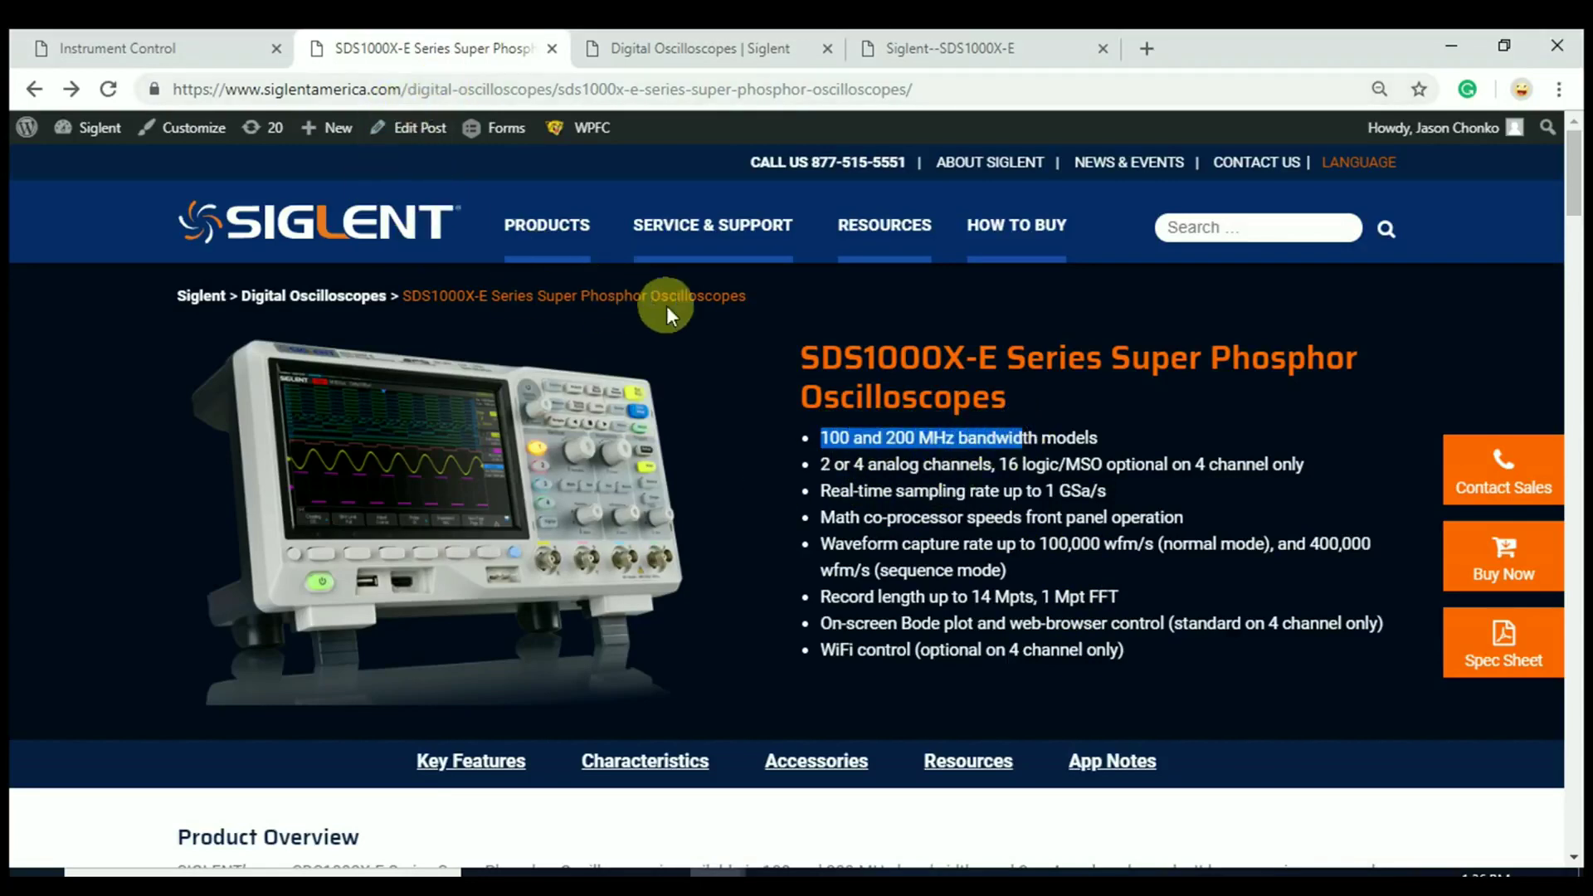
click(953, 771)
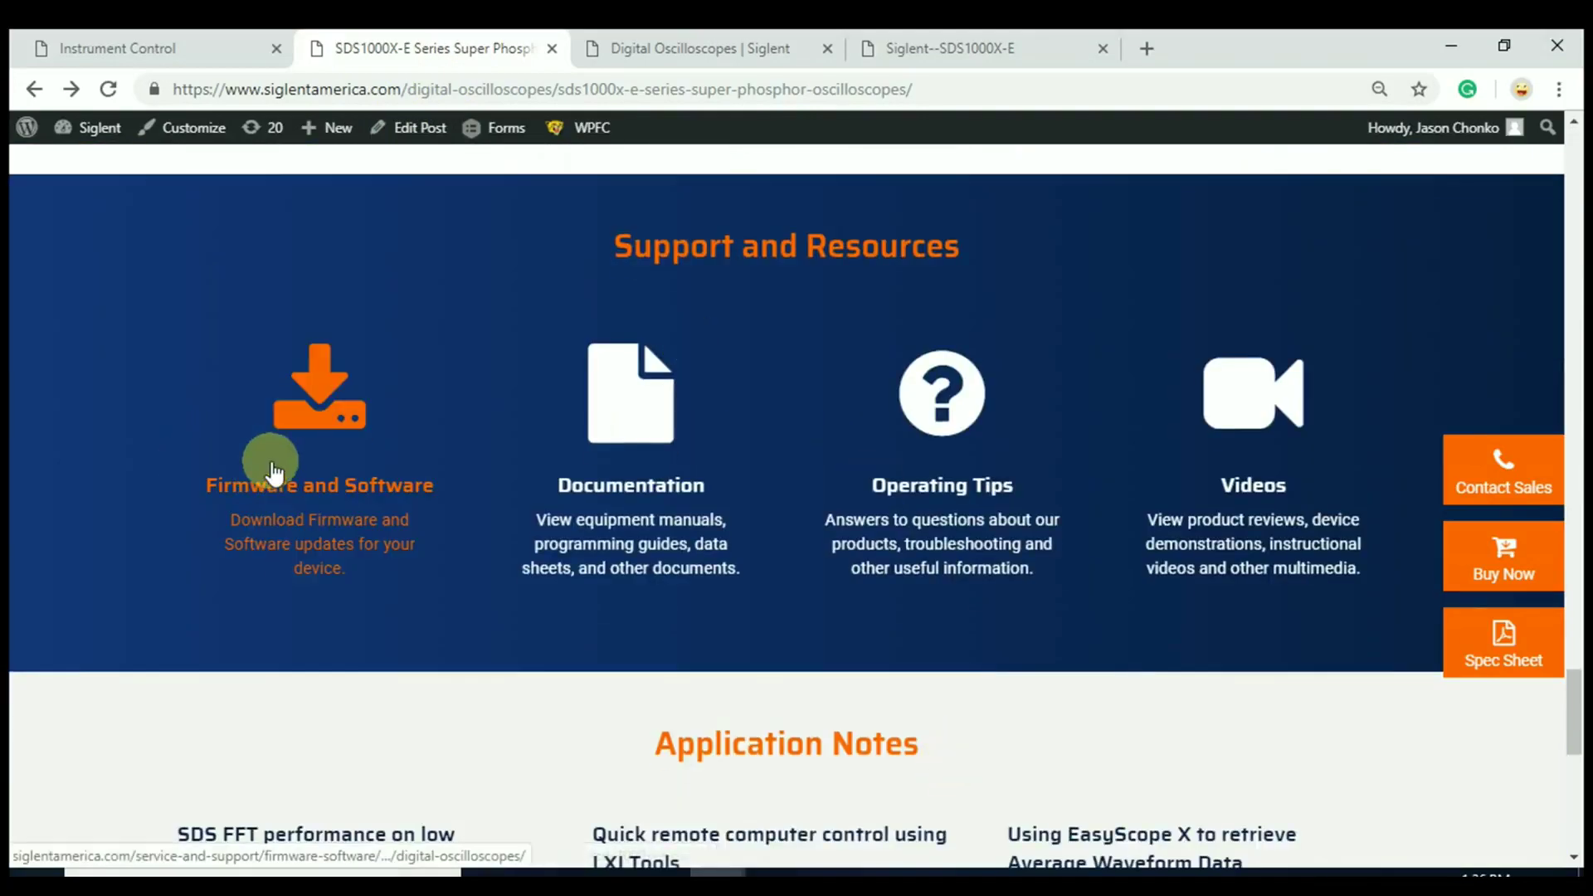
Open Firmware and Software, highlight the SDS1xx4X-E 6.1.26 entry, and view its release notes.
click(717, 45)
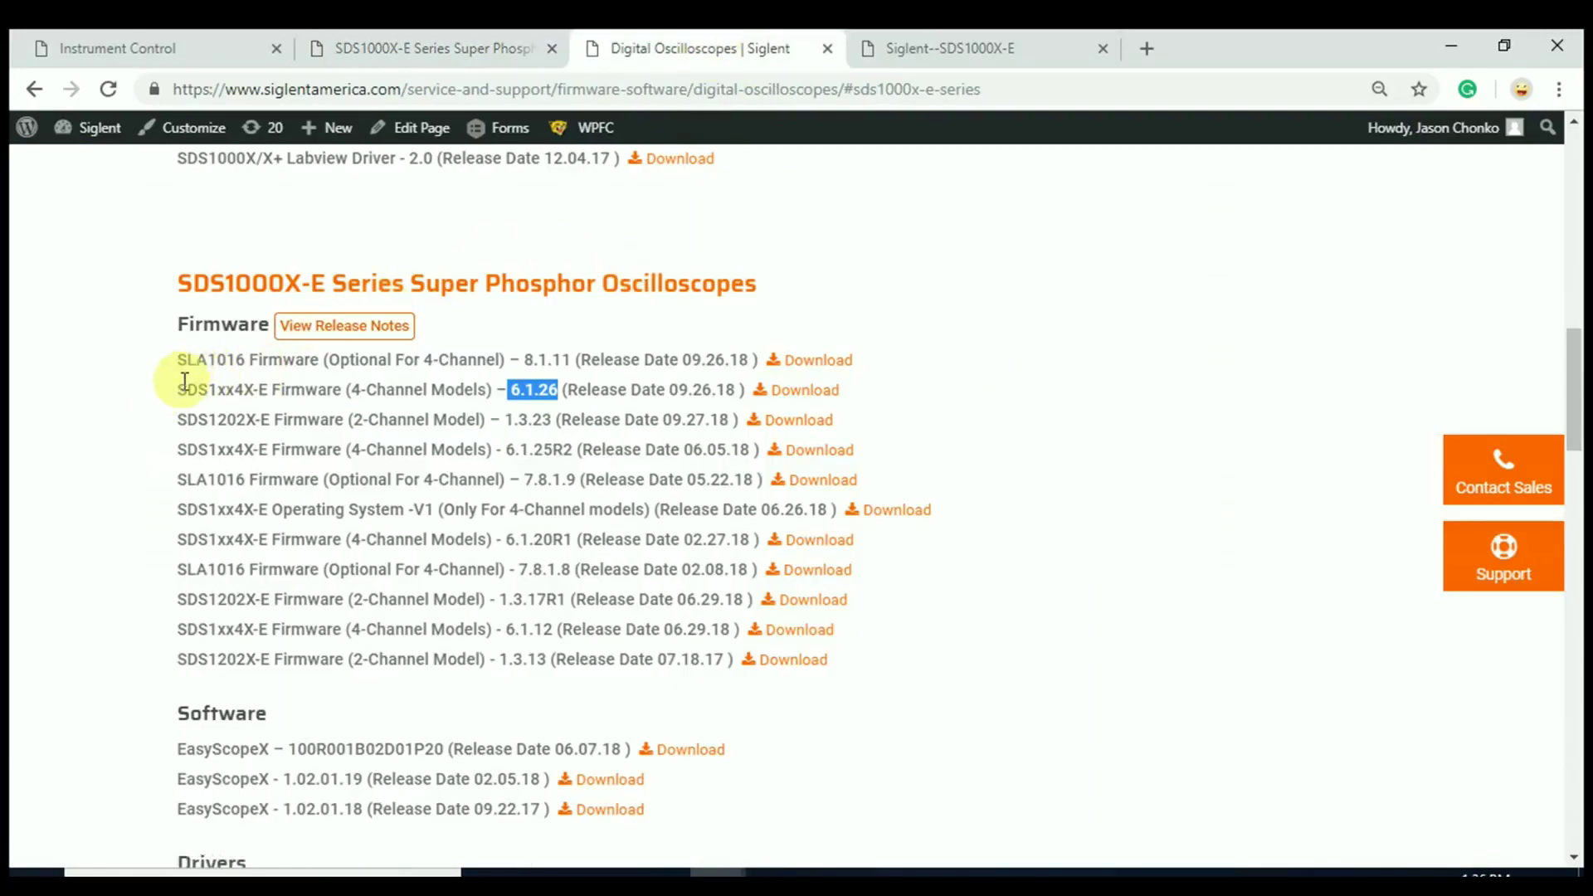
drag(177, 389, 735, 391)
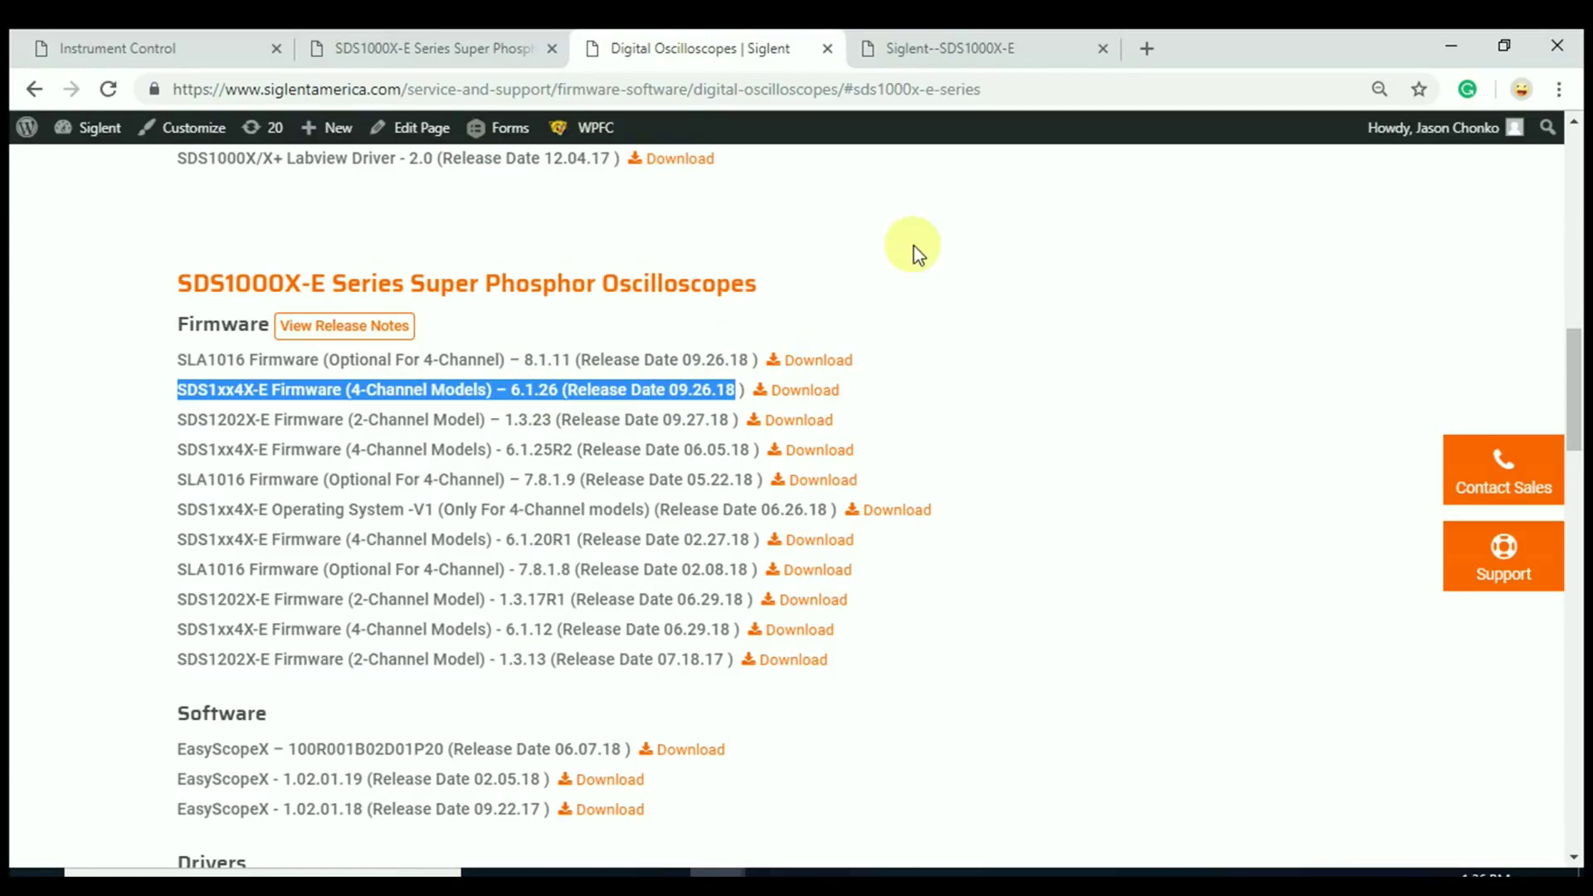
click(958, 49)
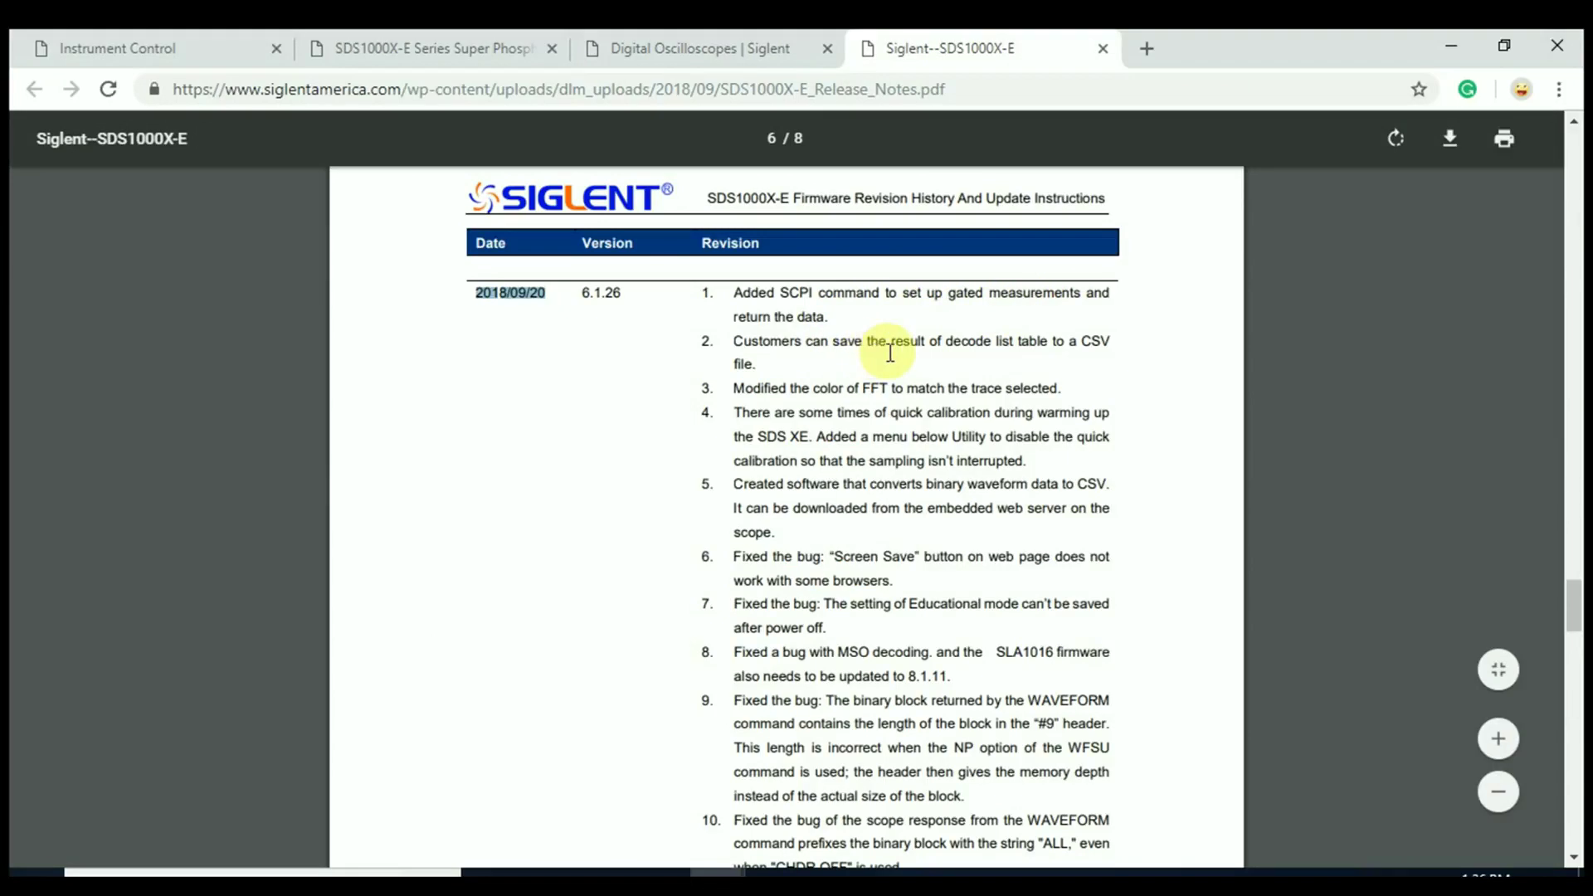
drag(947, 342, 1079, 353)
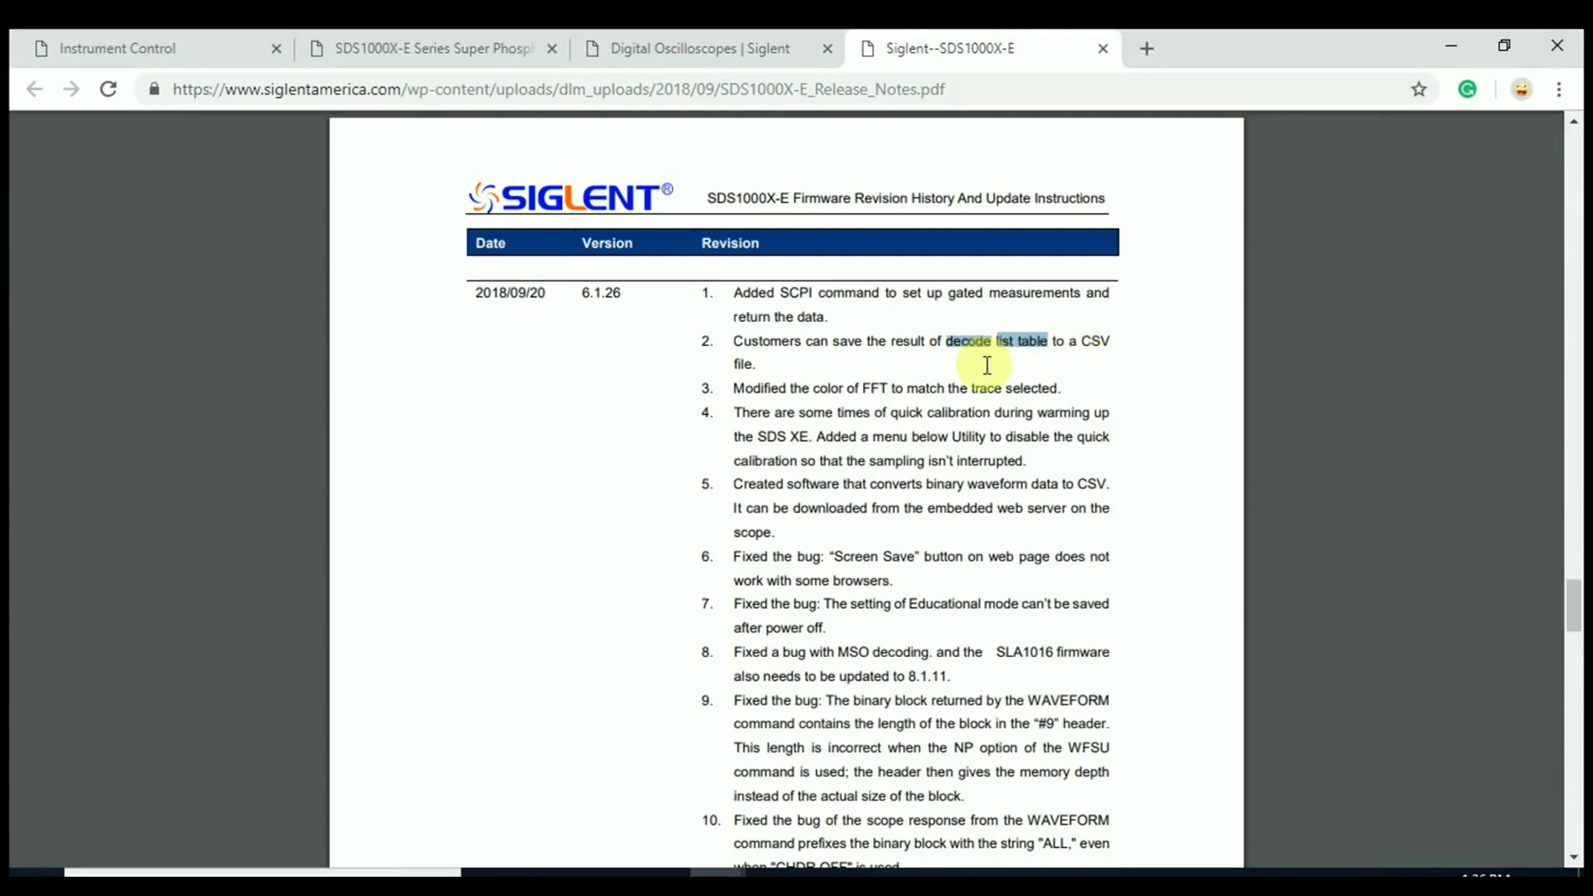
drag(861, 389, 886, 396)
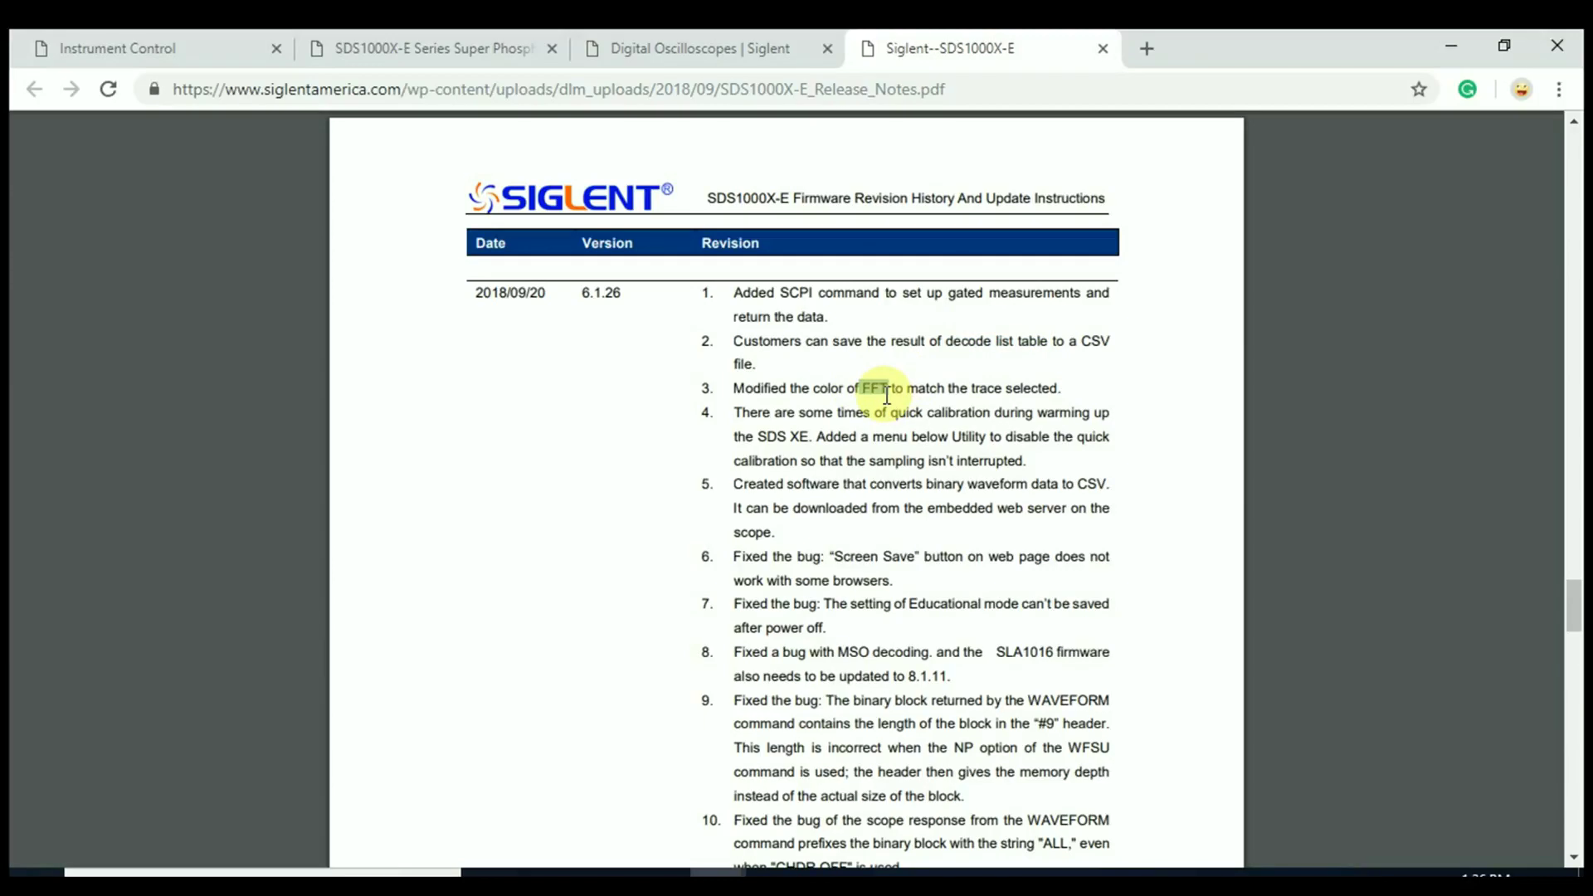
drag(886, 396, 881, 393)
scroll(871, 398, down, 1)
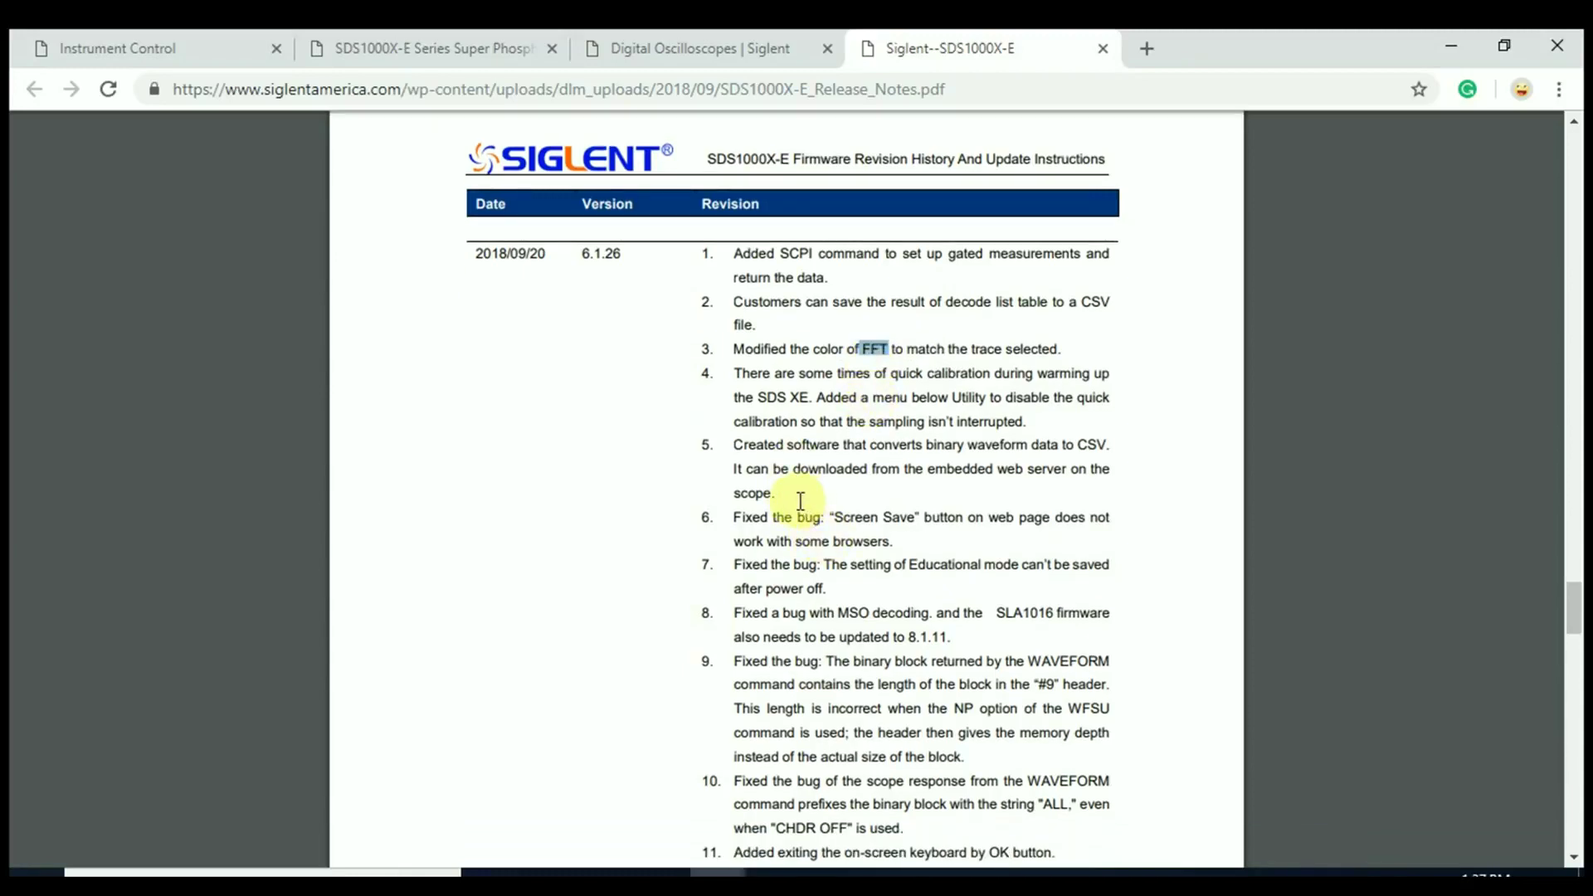
drag(798, 518, 738, 449)
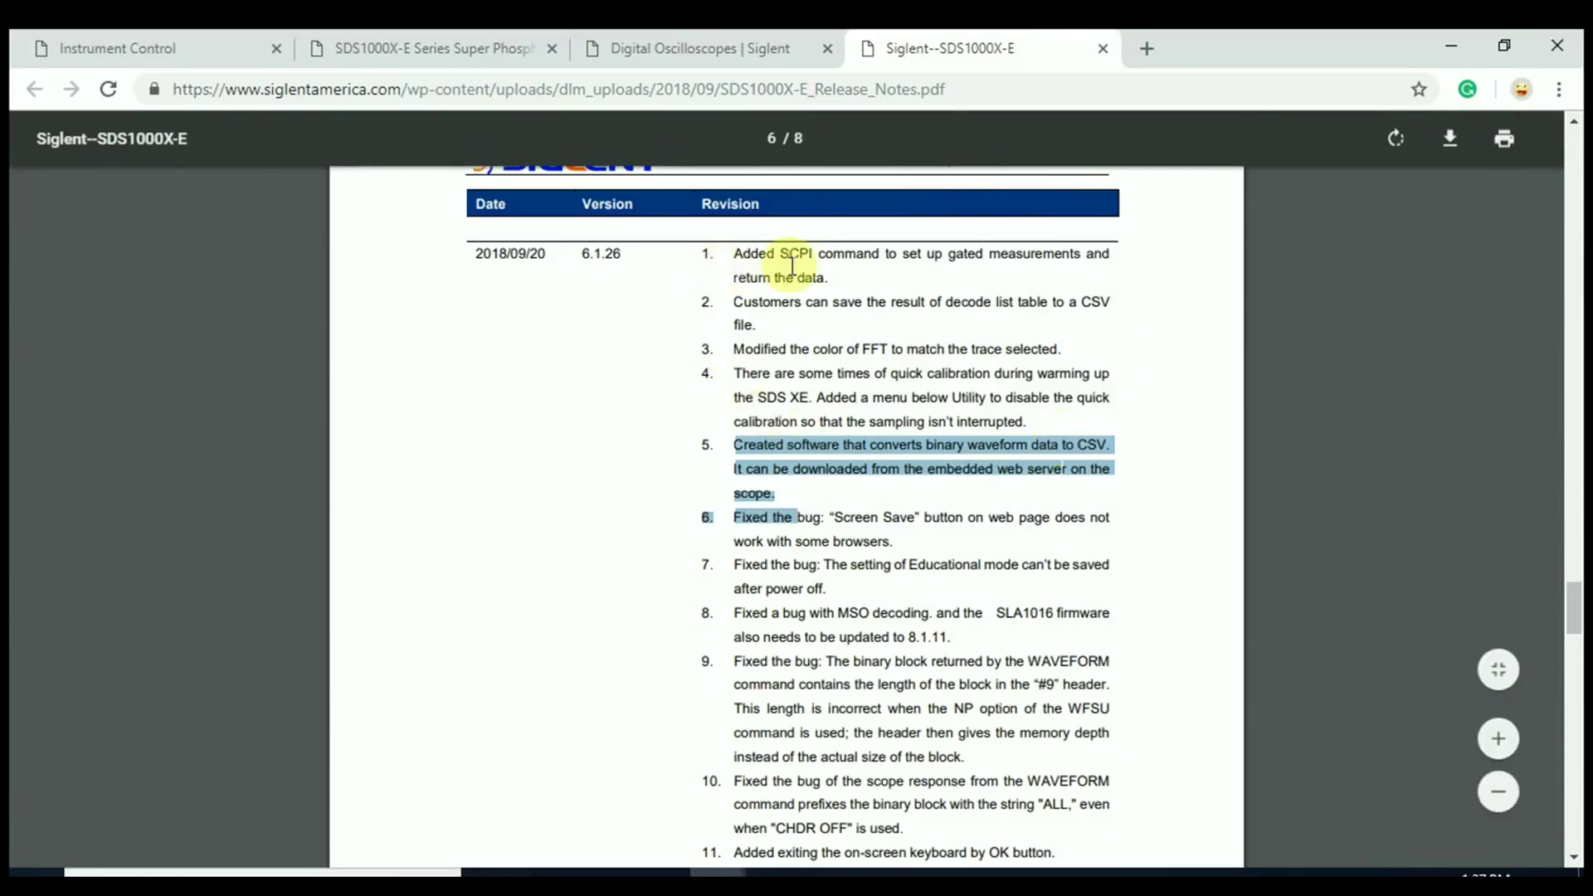
click(1112, 399)
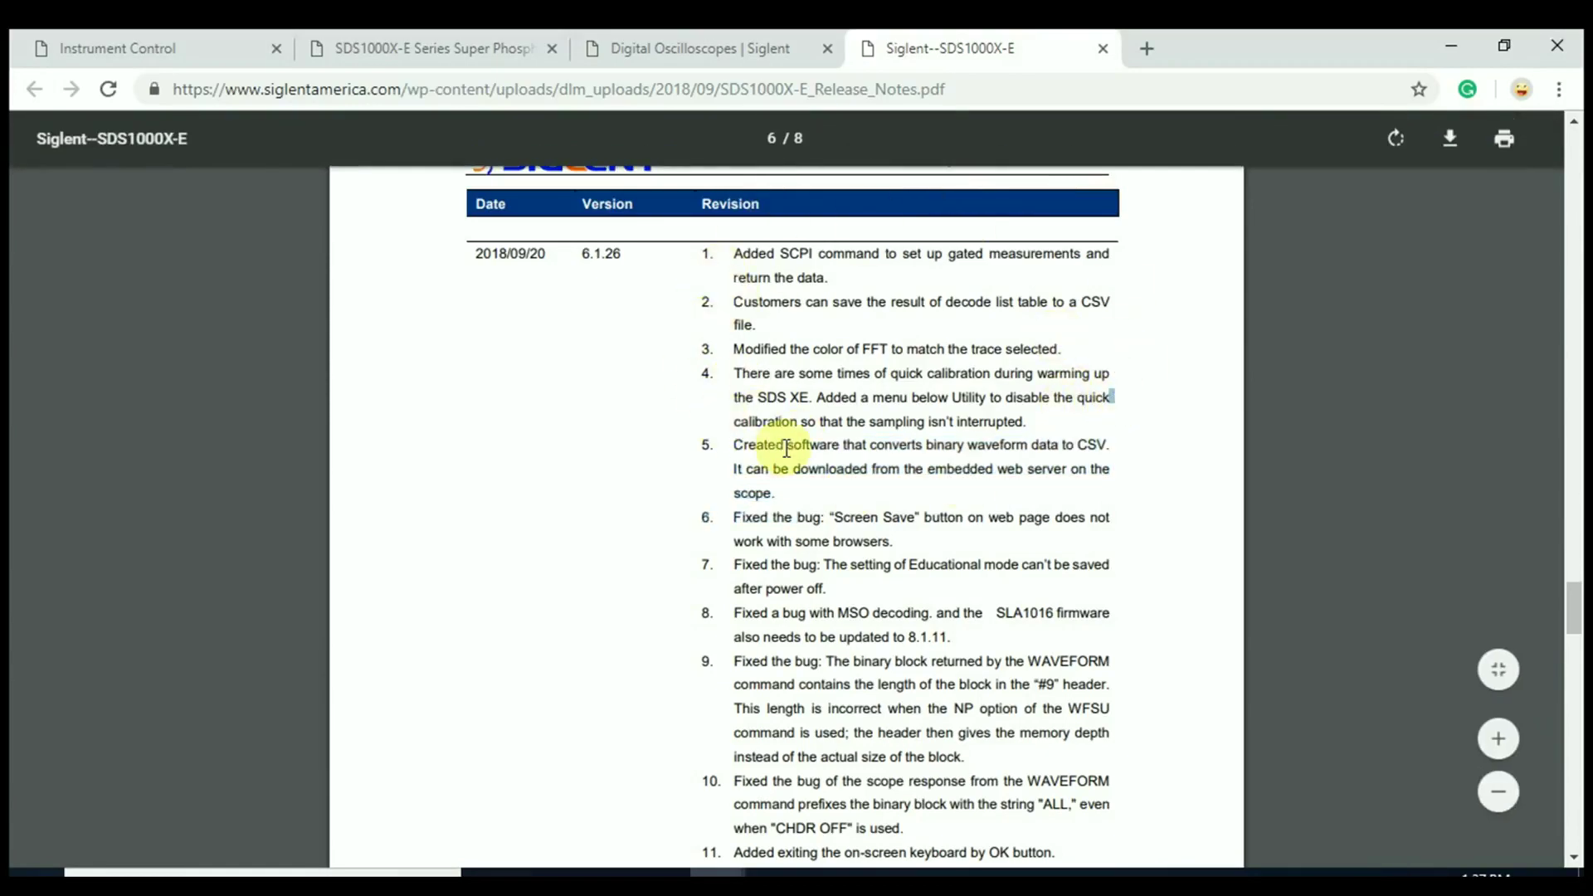
scroll(847, 442, up, 1)
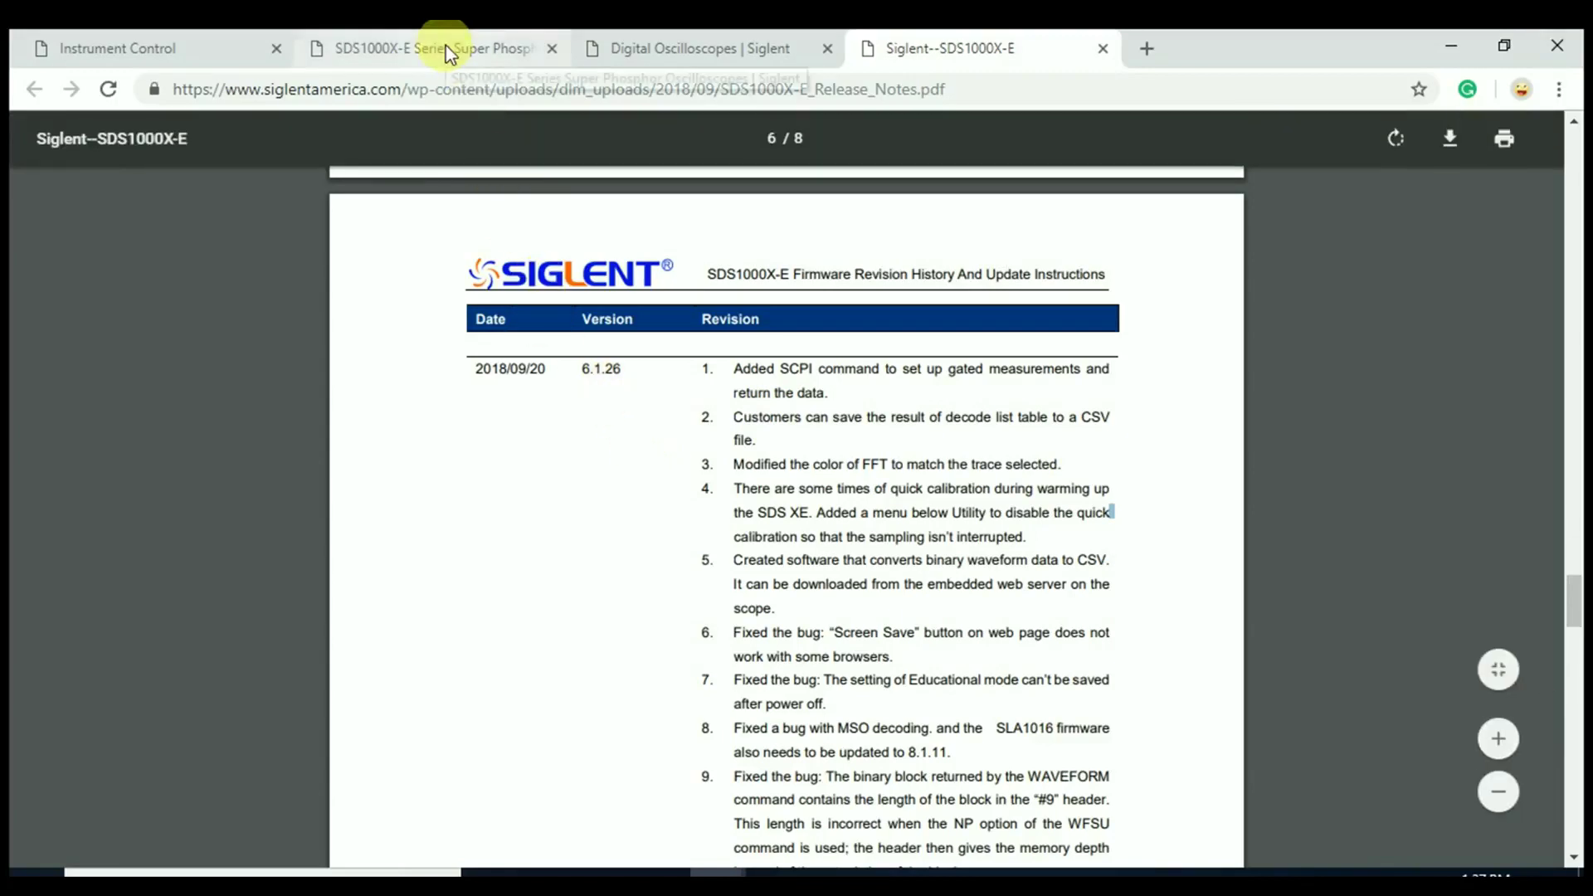
Switch to the oscilloscope's web page tab and highlight its IP address.
click(210, 56)
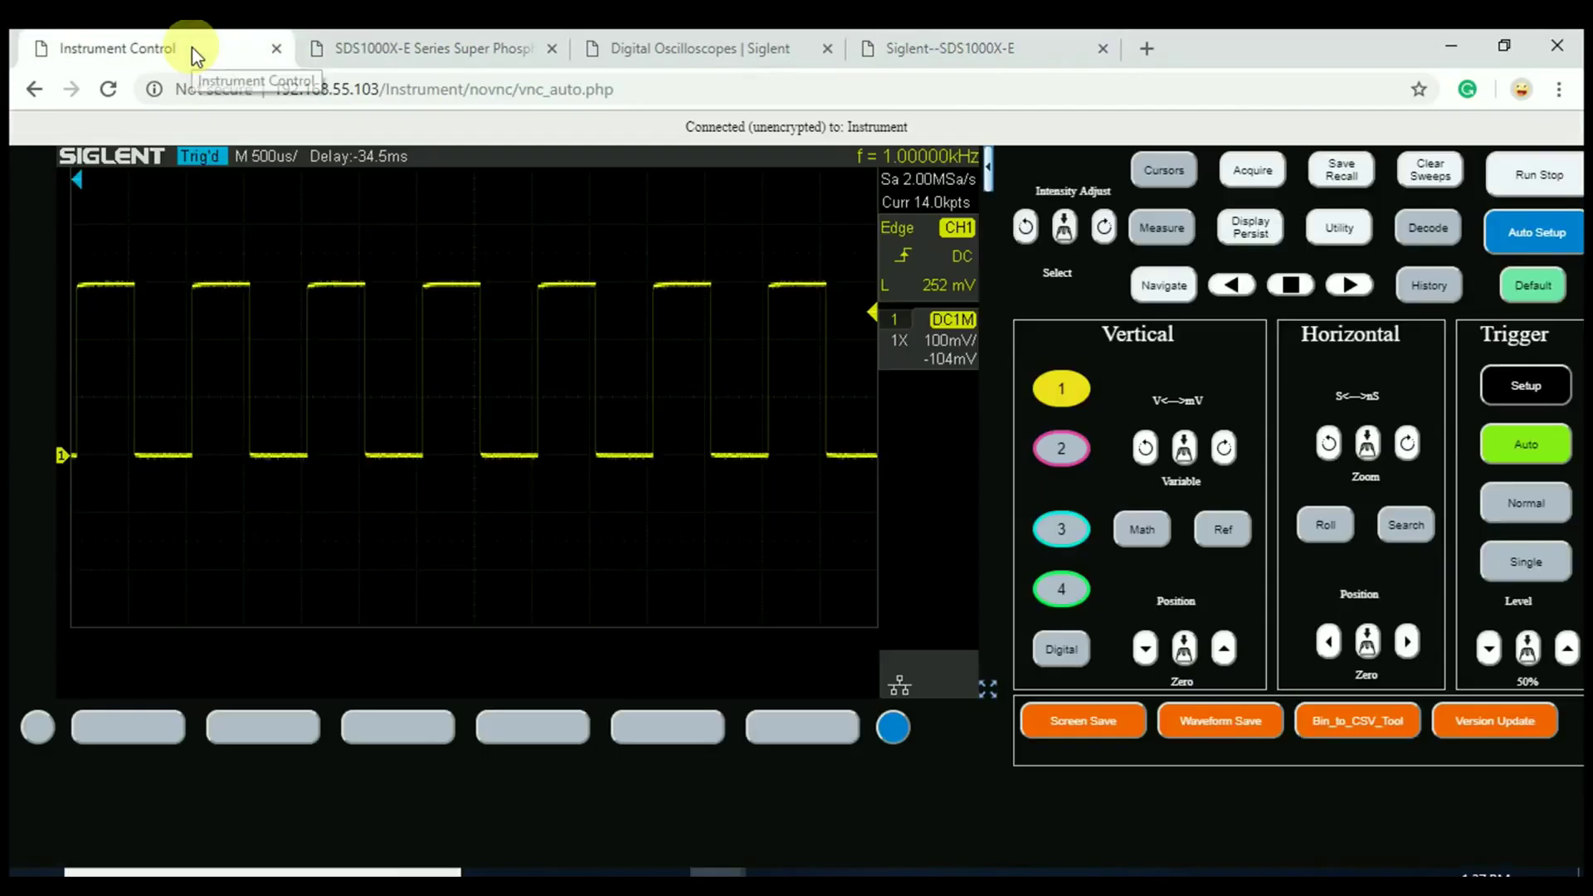
click(407, 89)
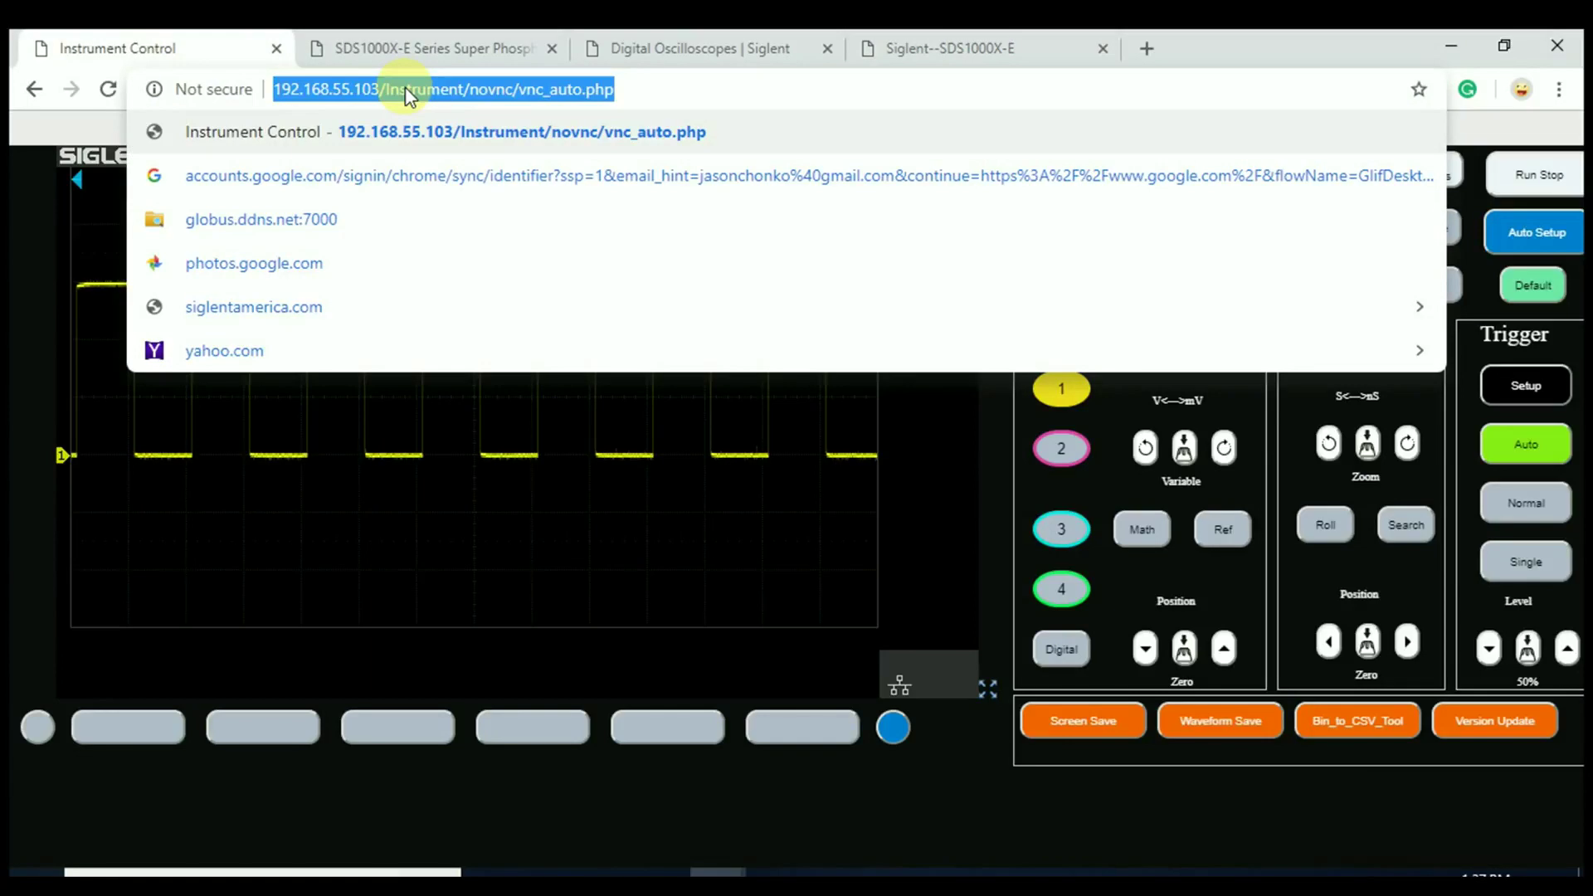
click(292, 90)
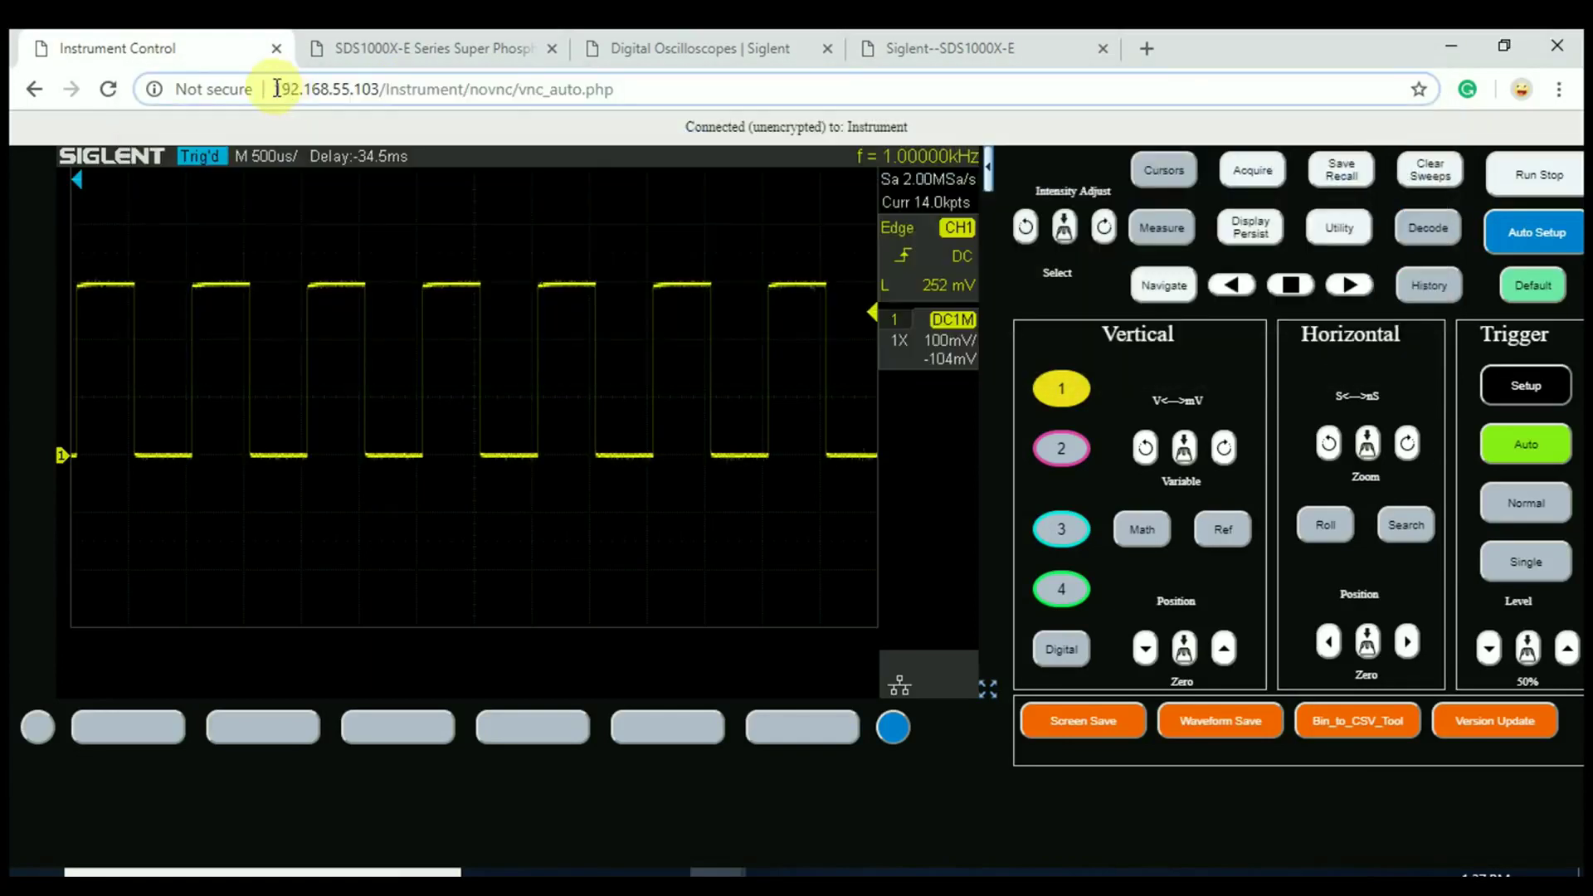
drag(275, 89, 377, 89)
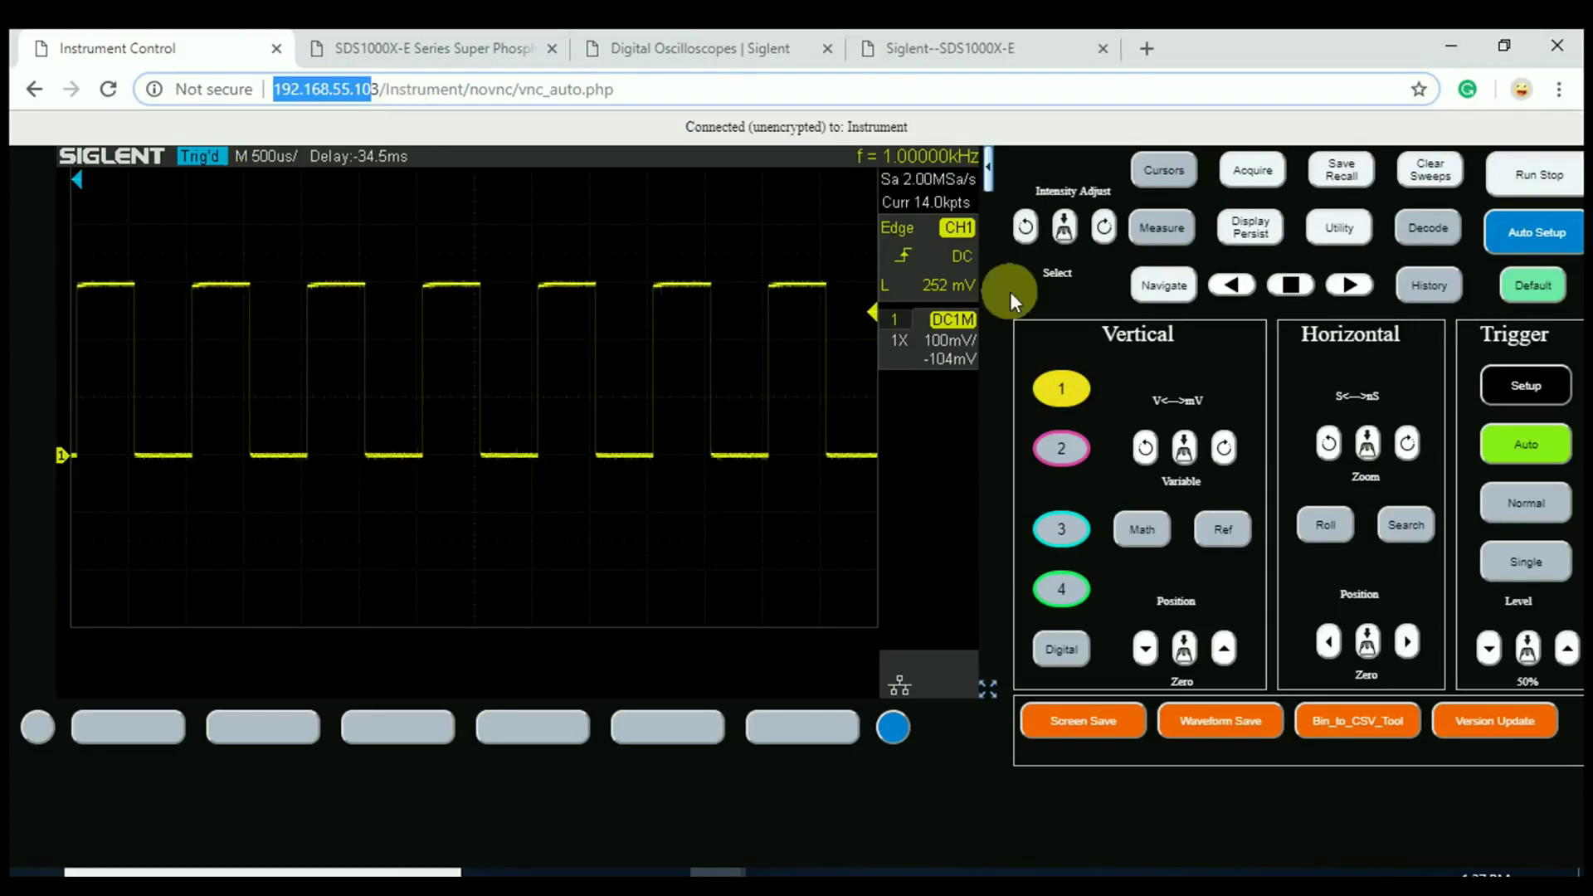
On the welcome page, point out the IP and software version 7.1.6.1.26, then open Instrument Control.
click(33, 91)
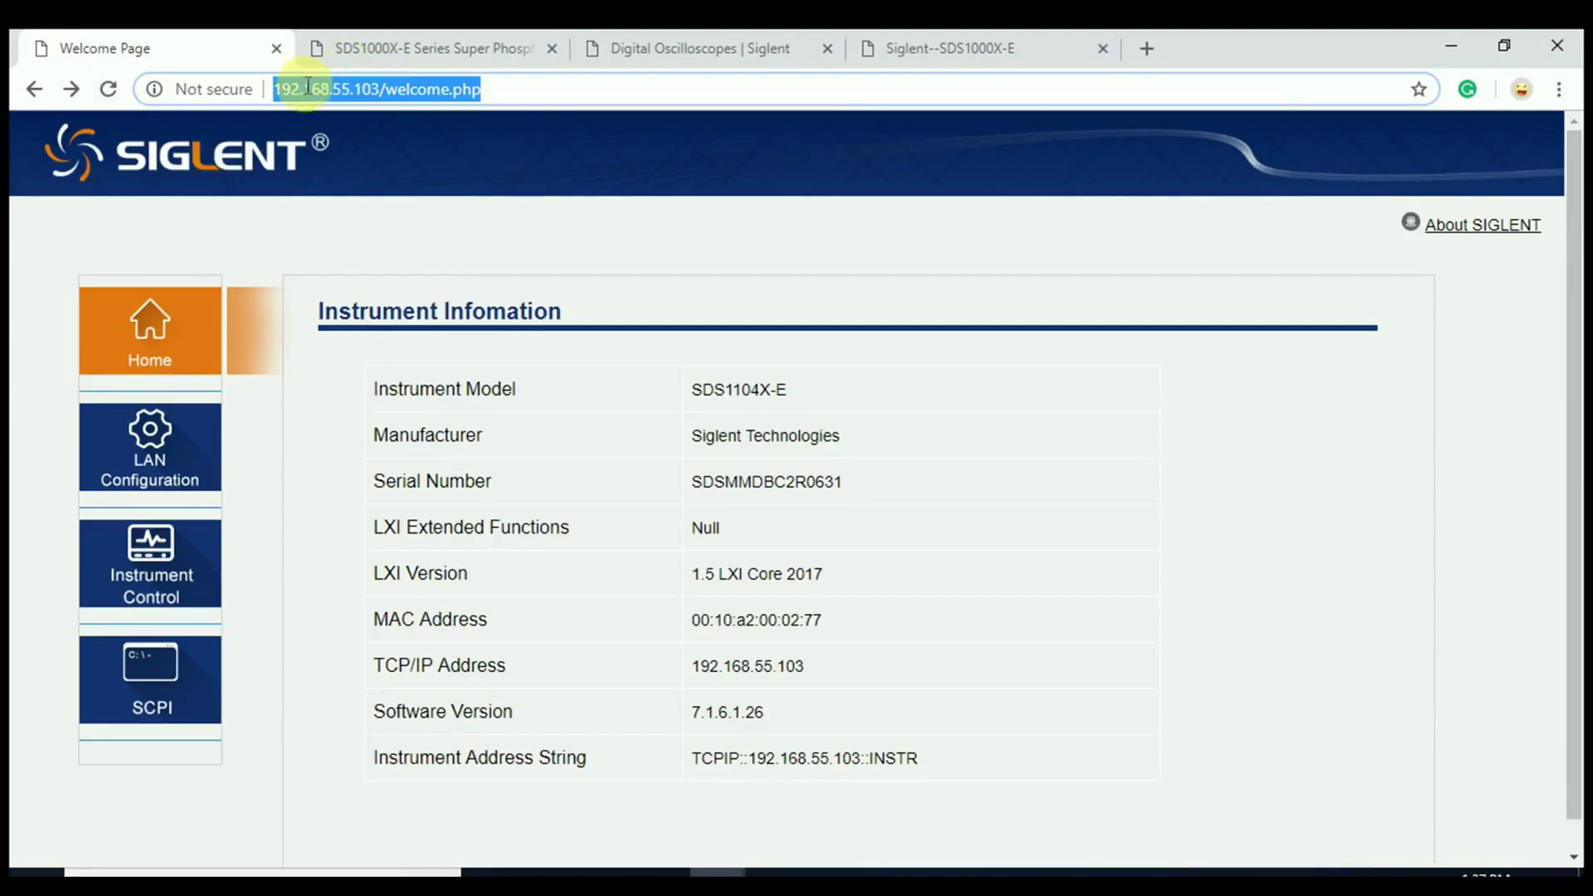
click(304, 89)
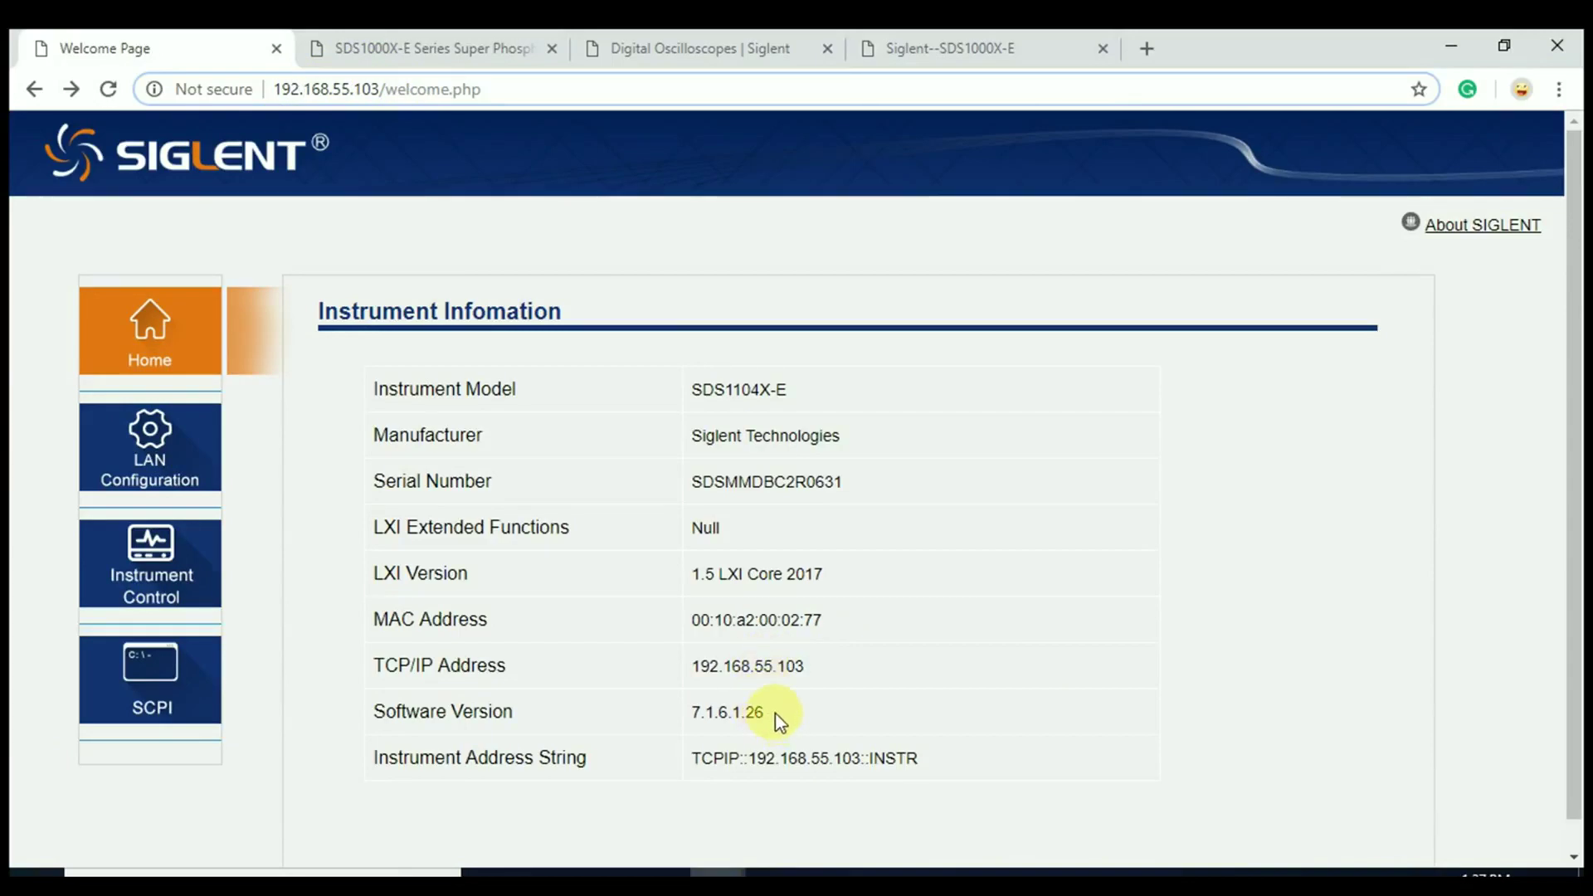
drag(771, 718, 665, 723)
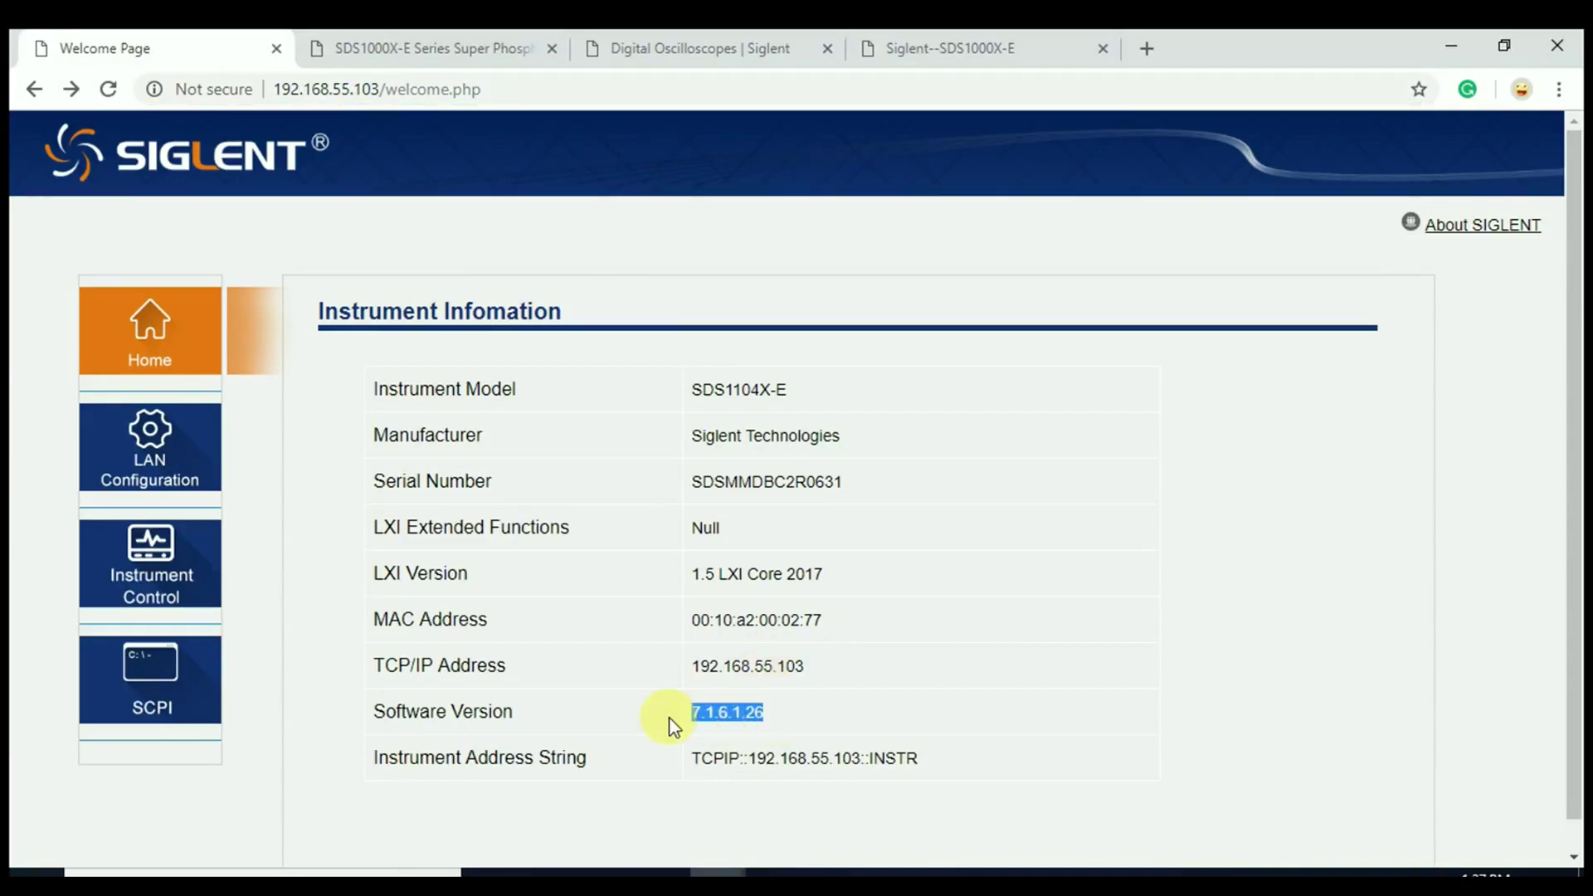
click(176, 577)
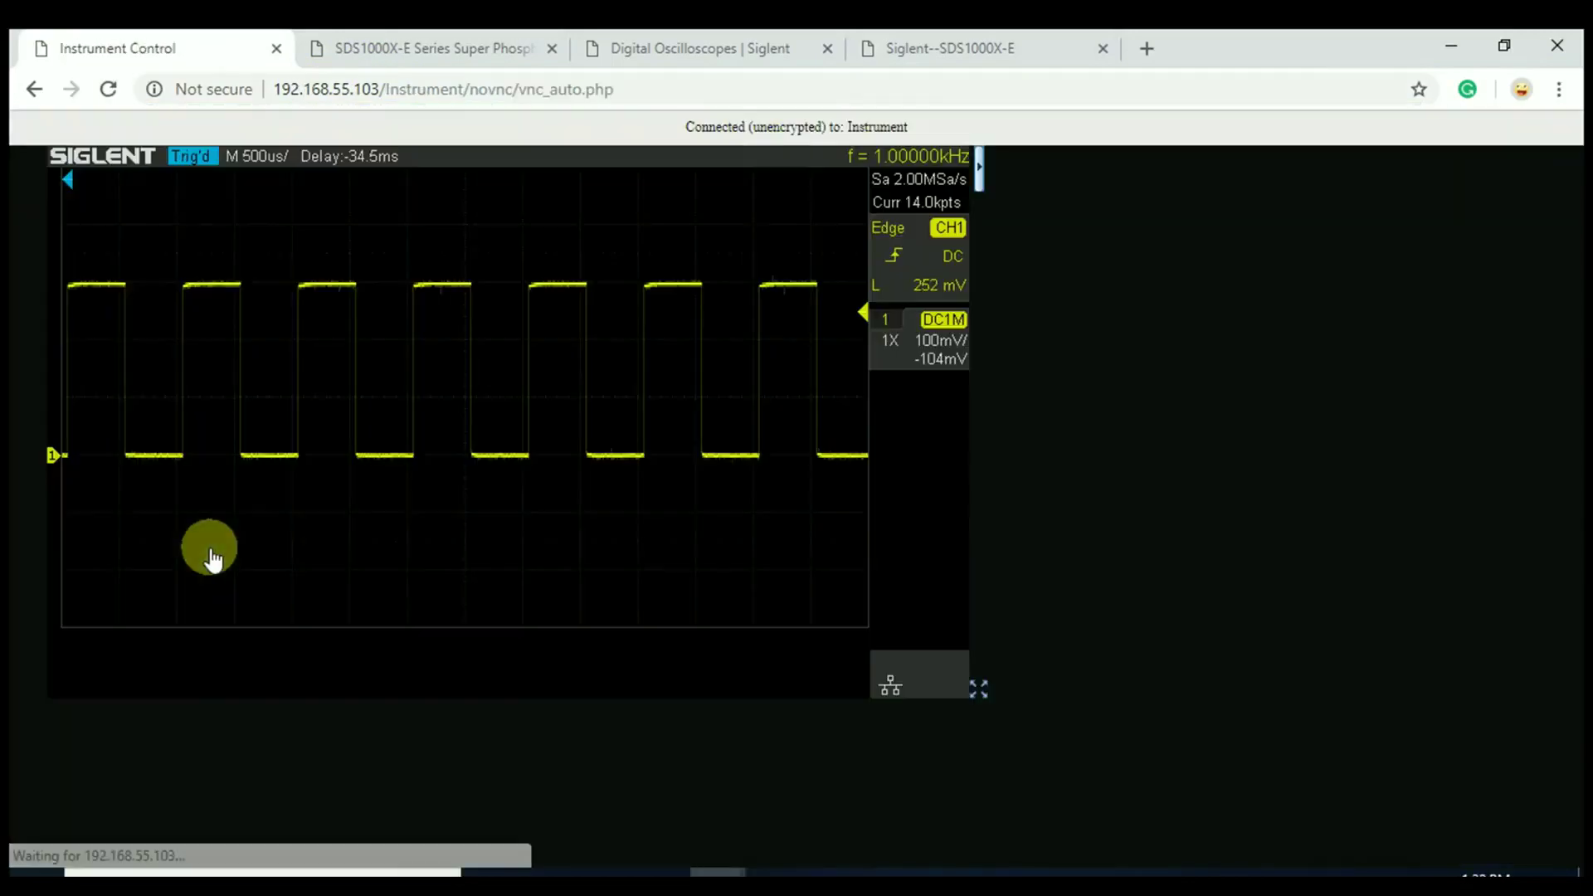
Show the scope's front-panel controls and download BinToCSV_tool.zip.
click(978, 172)
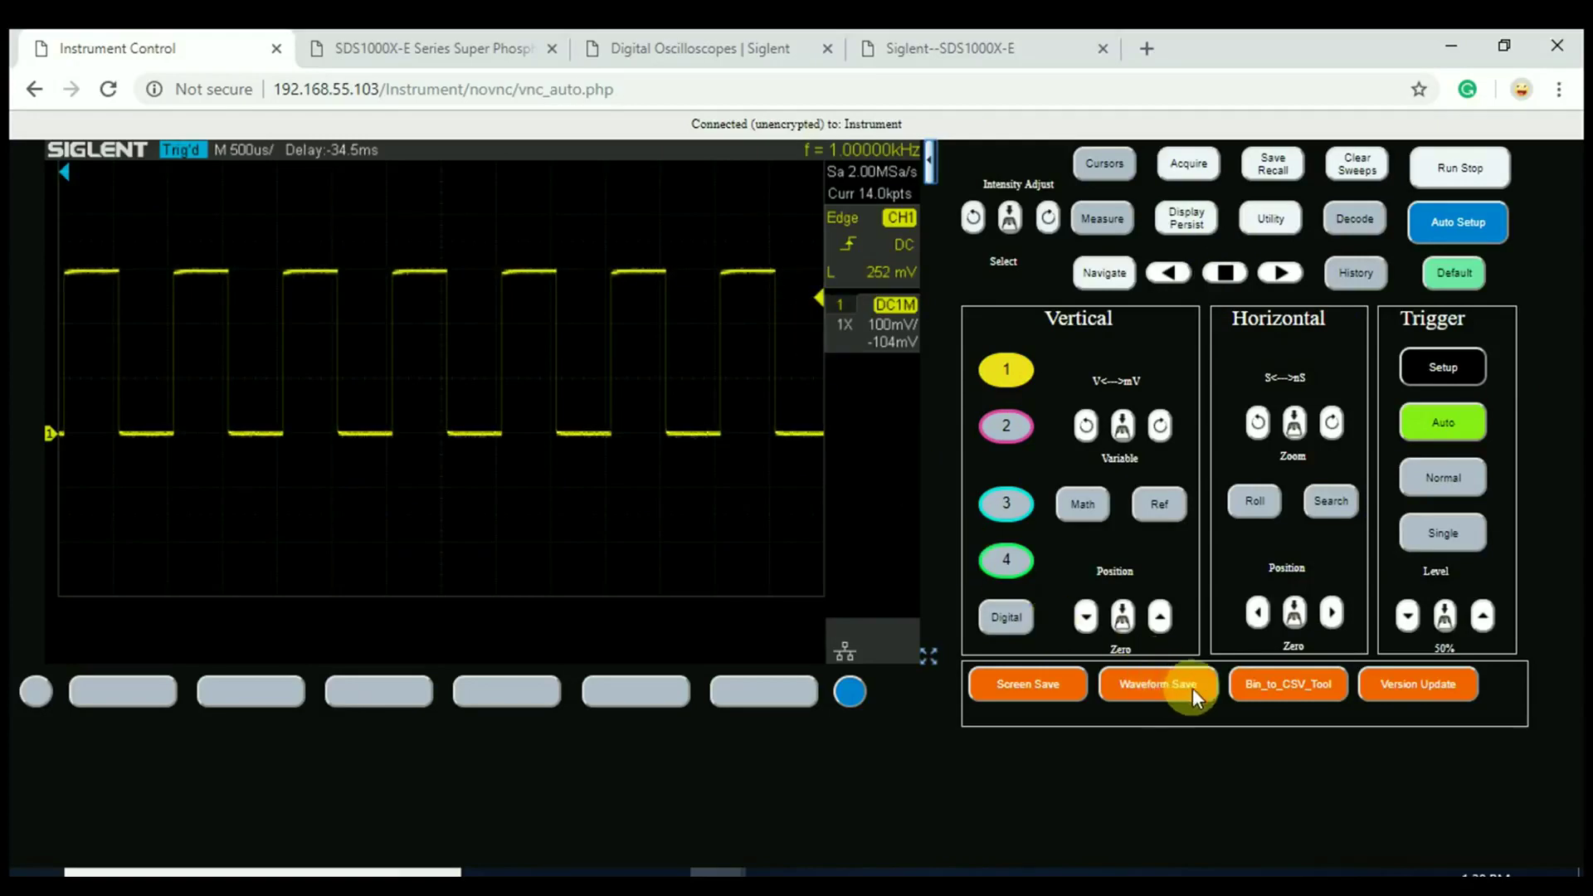
click(1308, 679)
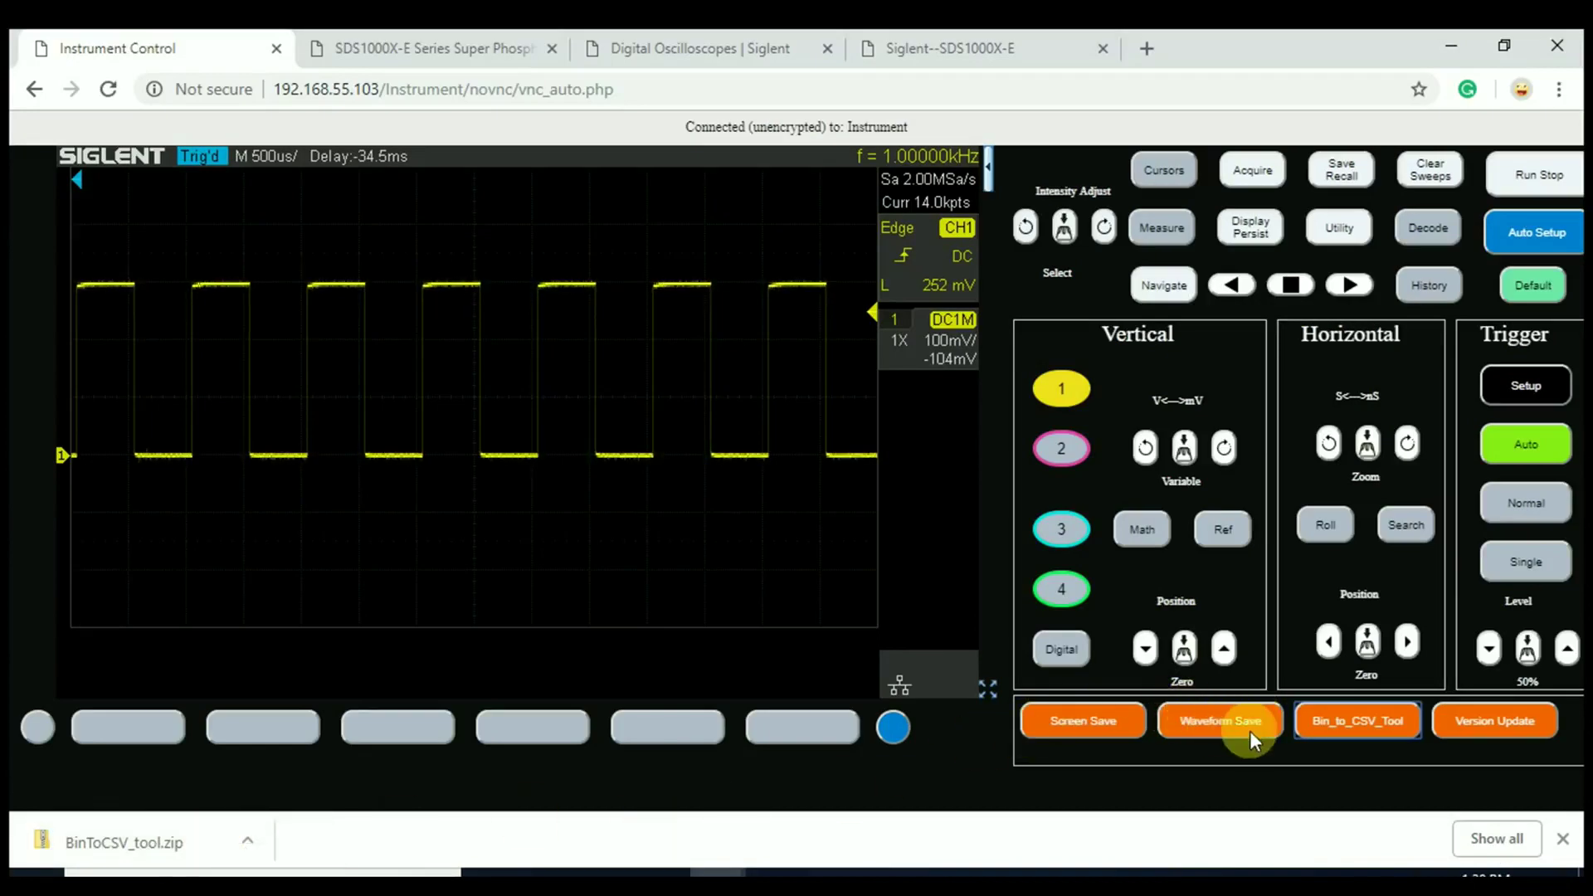
Save the current waveform so the browser downloads usr_wf_data.bin.
click(1213, 716)
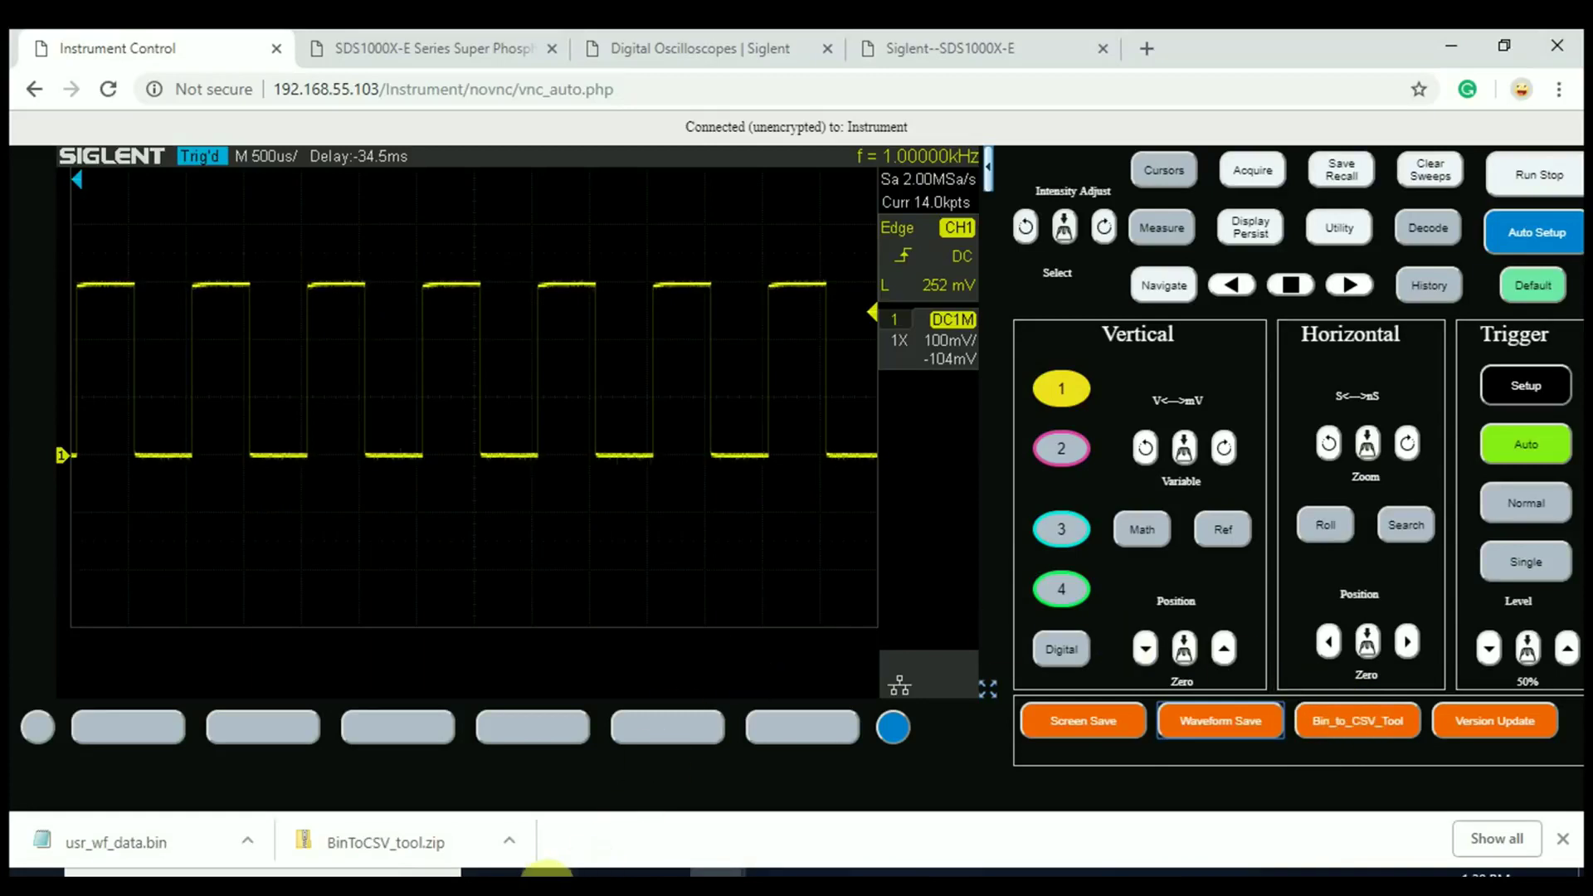
In the Bin2CSV folder, view usr_wf_data.bin's raw contents, close it, and open csv_data.csv.
mouse_move(543, 878)
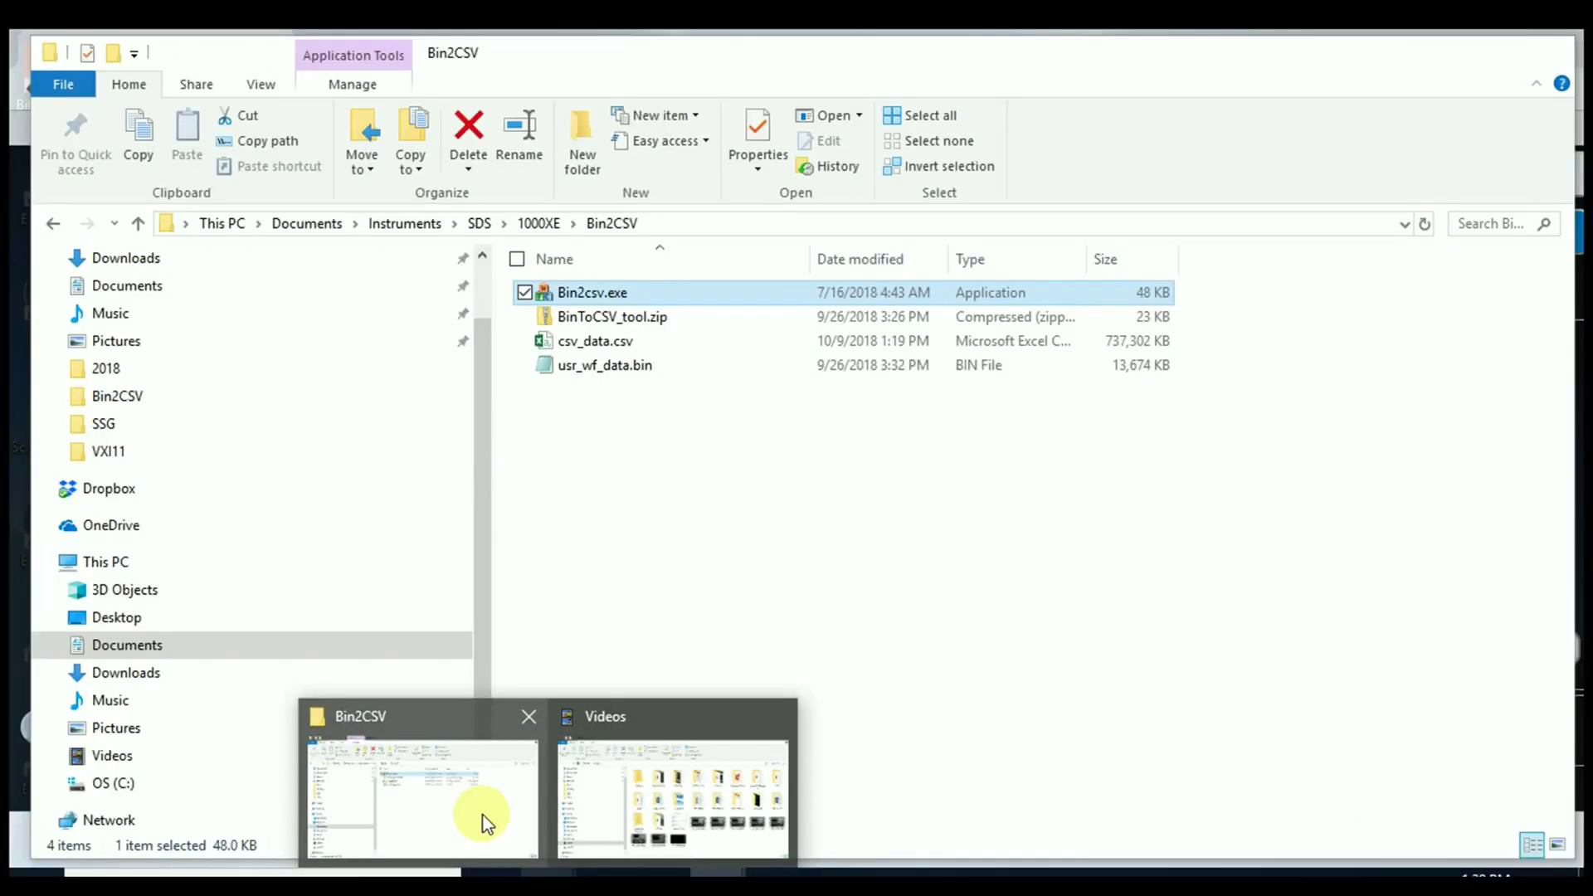
click(487, 816)
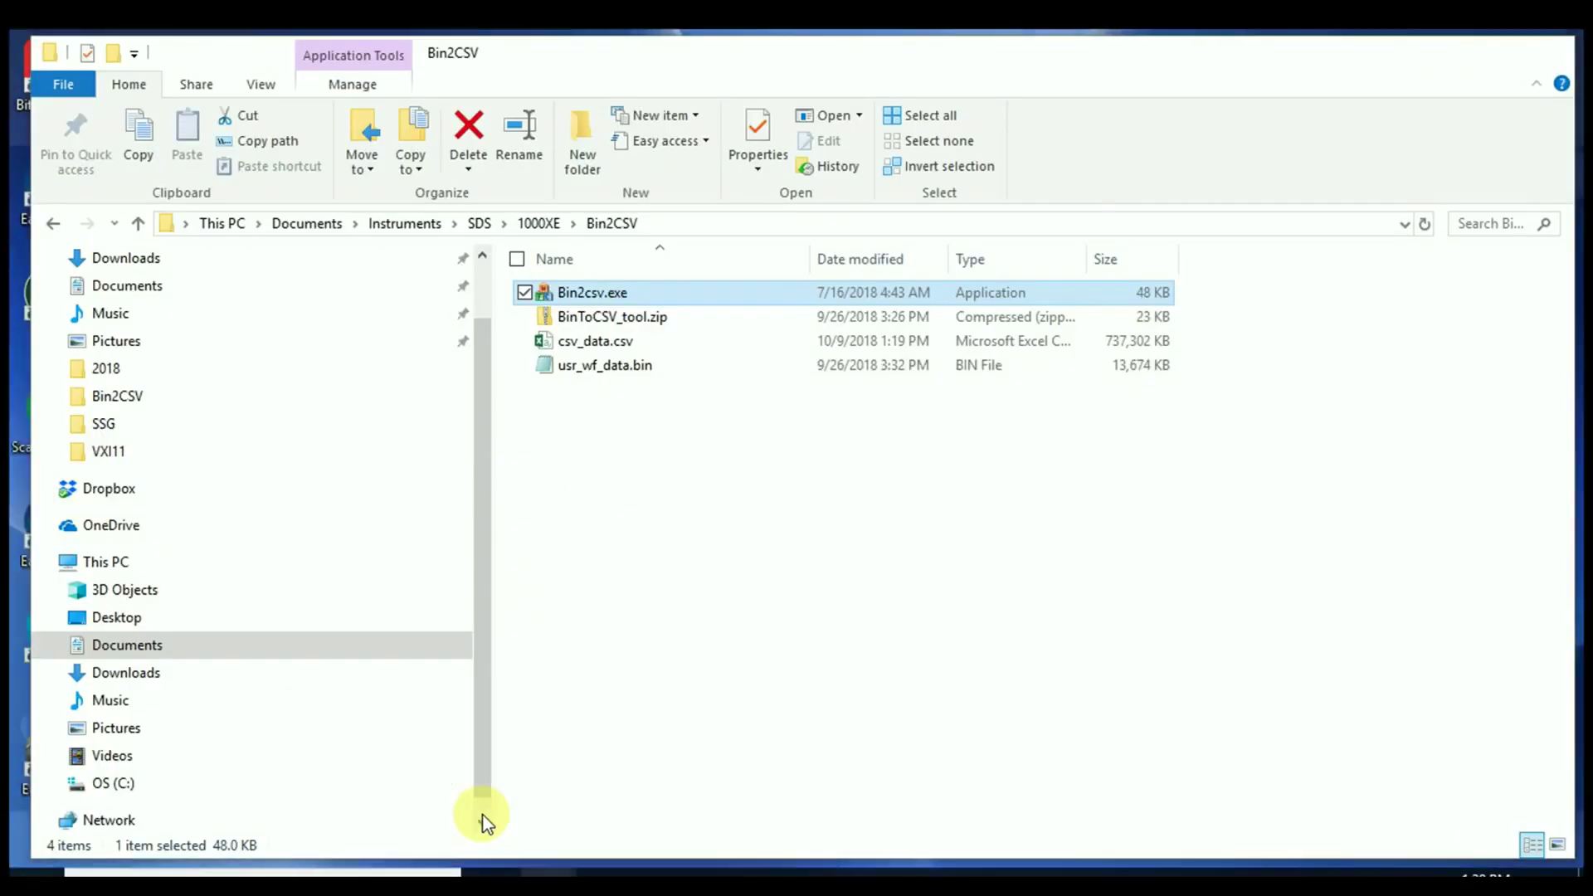
click(638, 365)
double_click(637, 362)
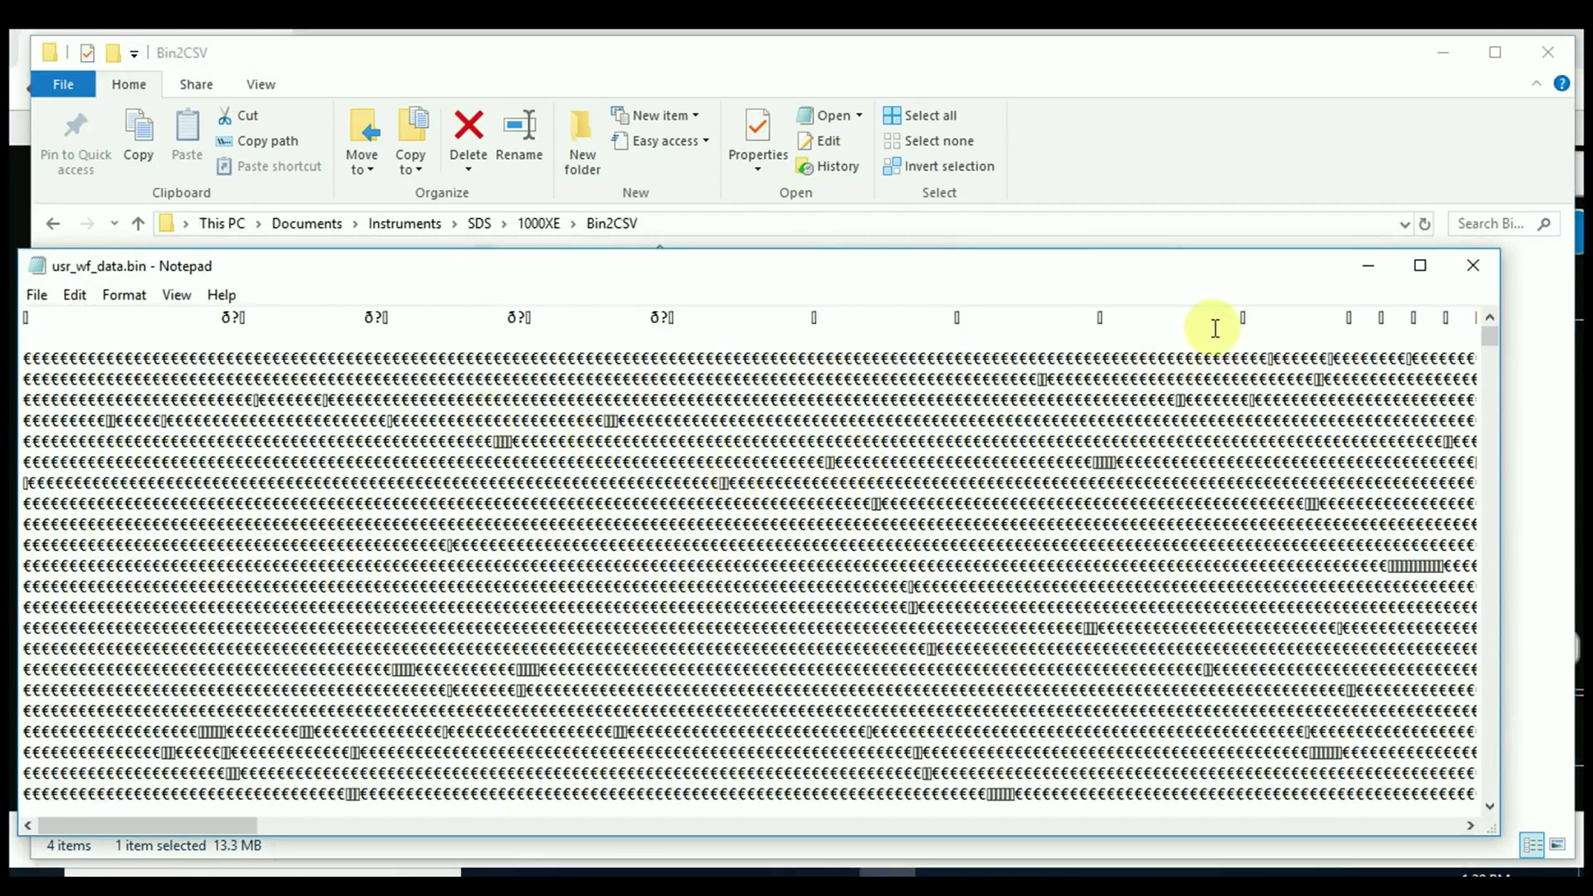
click(1473, 262)
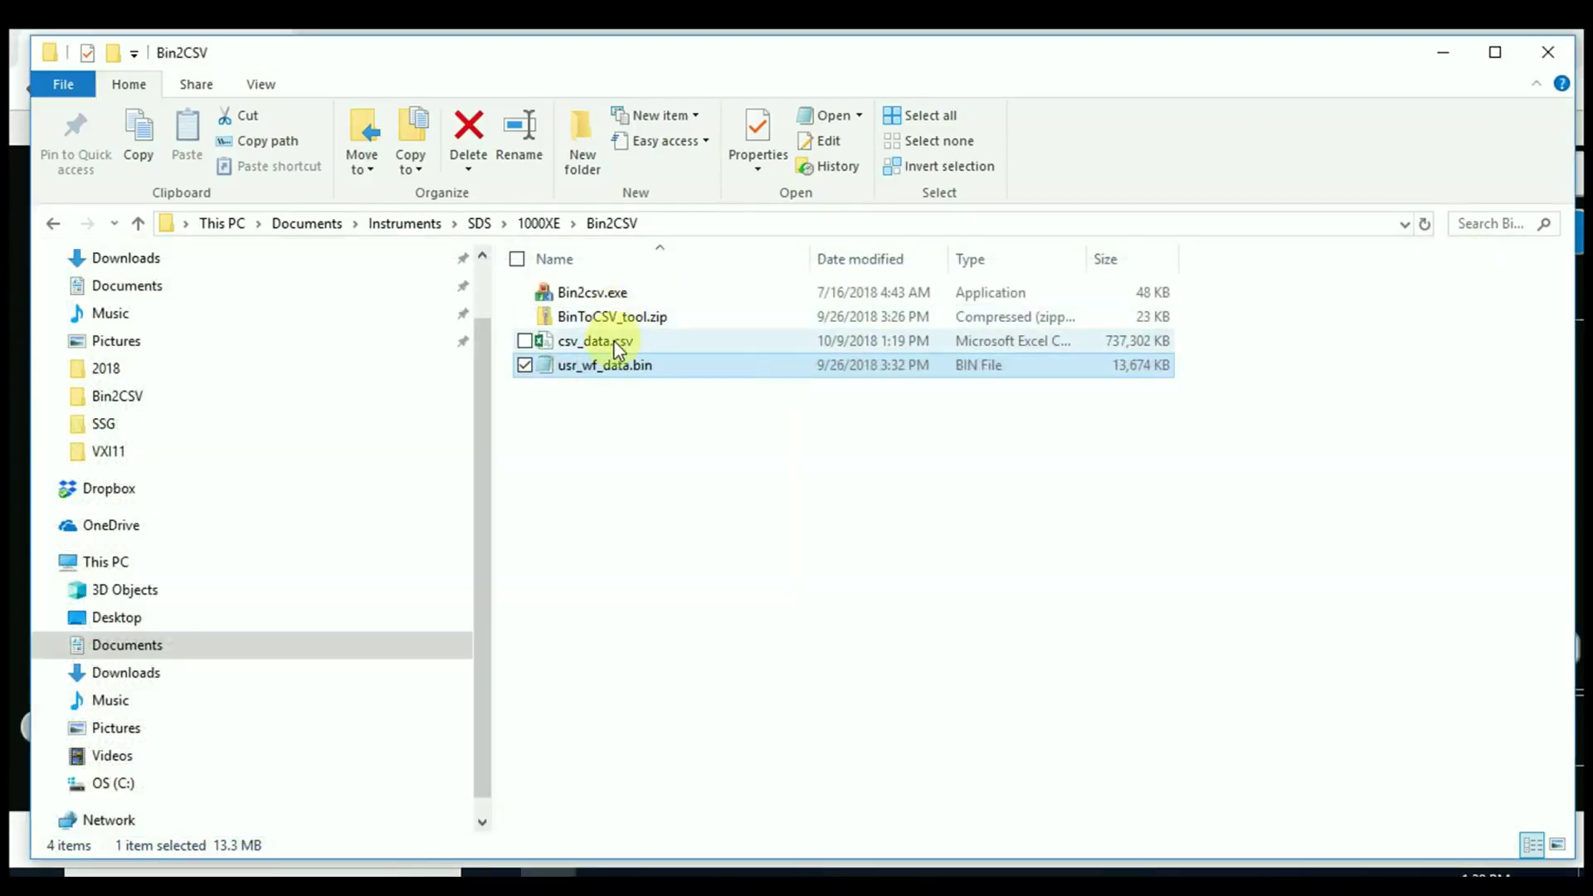
click(610, 340)
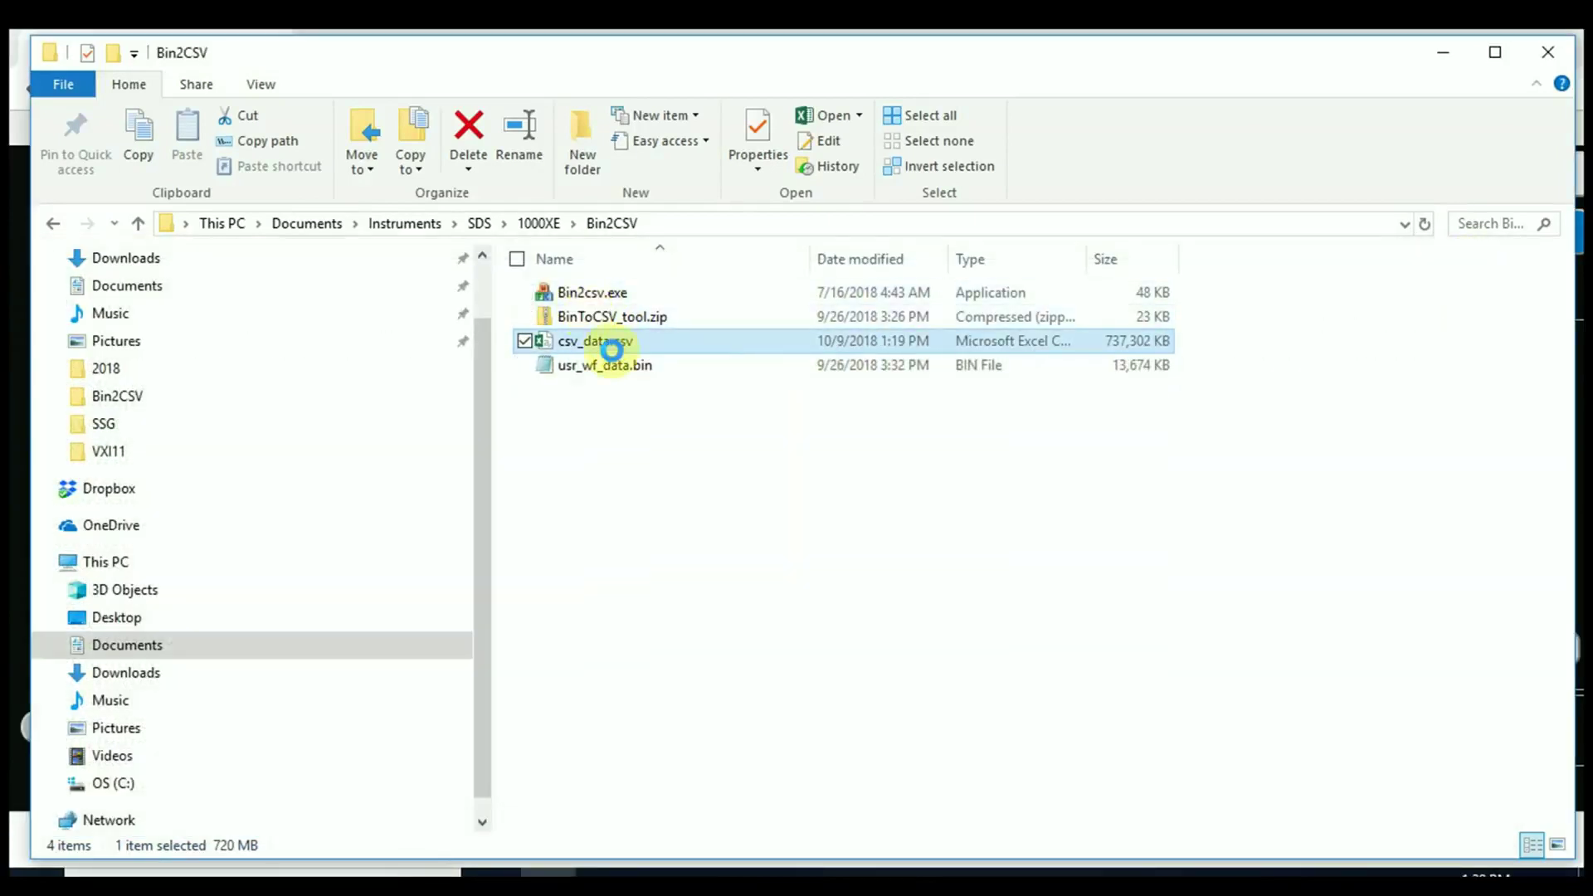
double_click(627, 341)
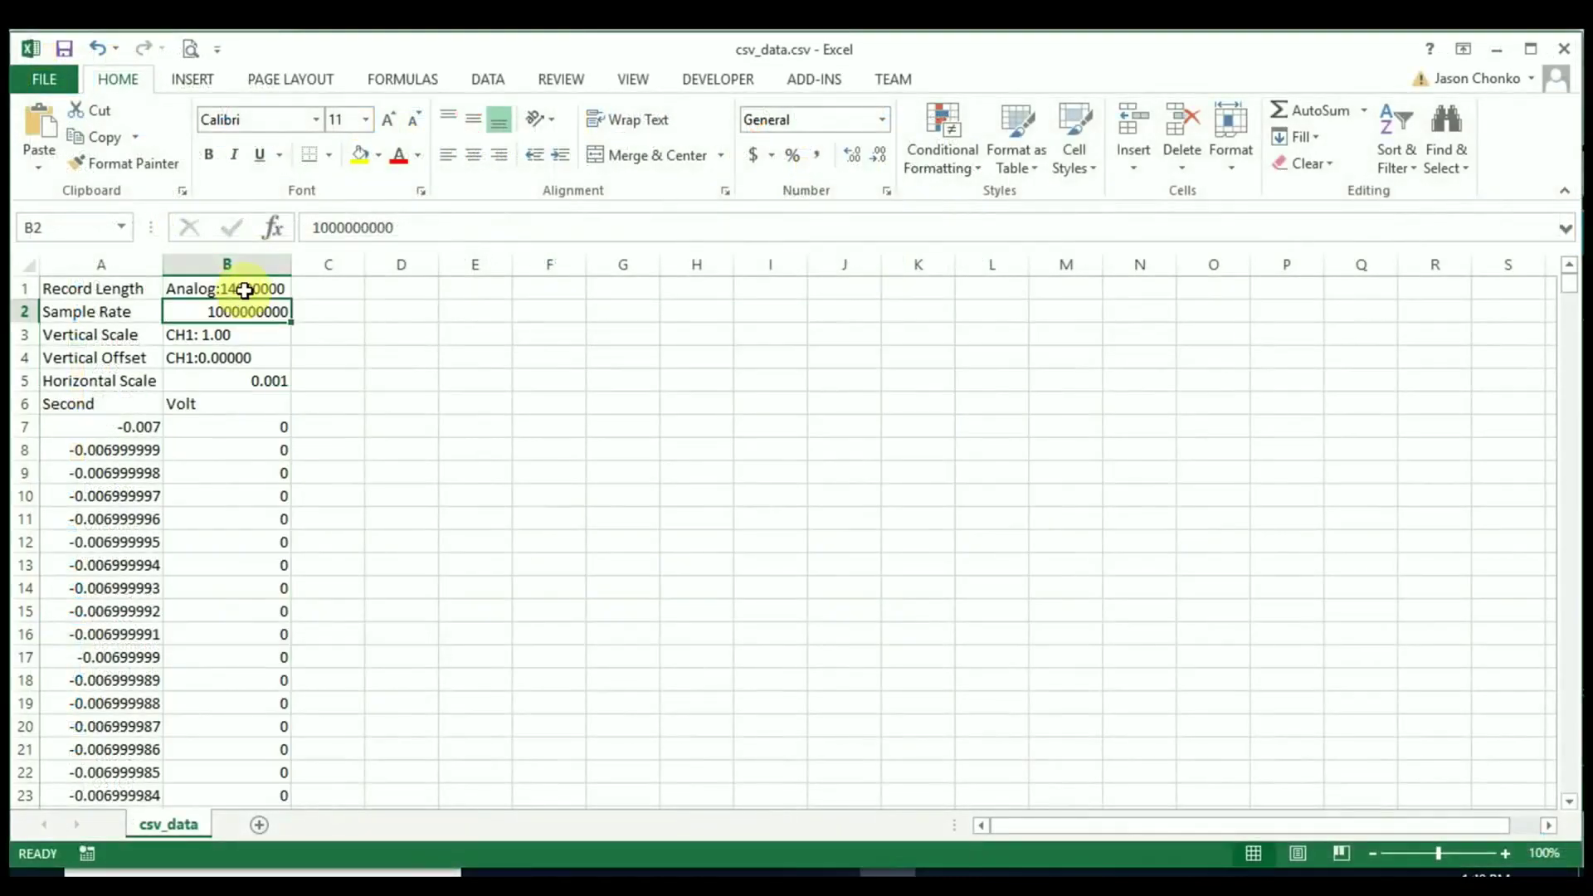
Check the header rows (record length, sample rate, scales, offset) and select the first Second/Volt samples.
click(244, 291)
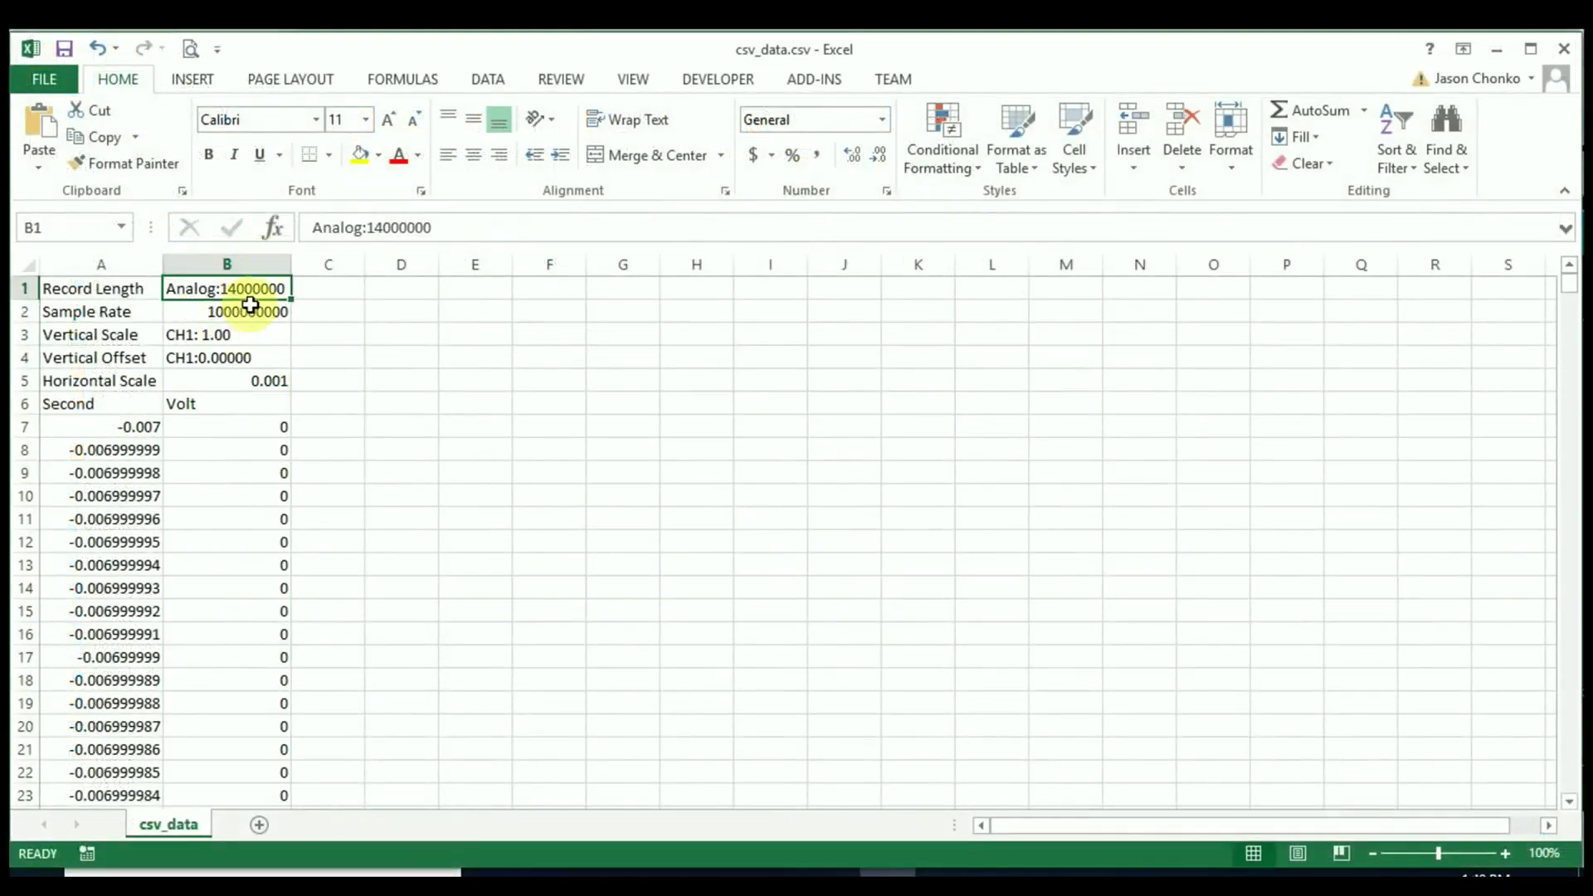
click(123, 309)
click(115, 290)
click(116, 314)
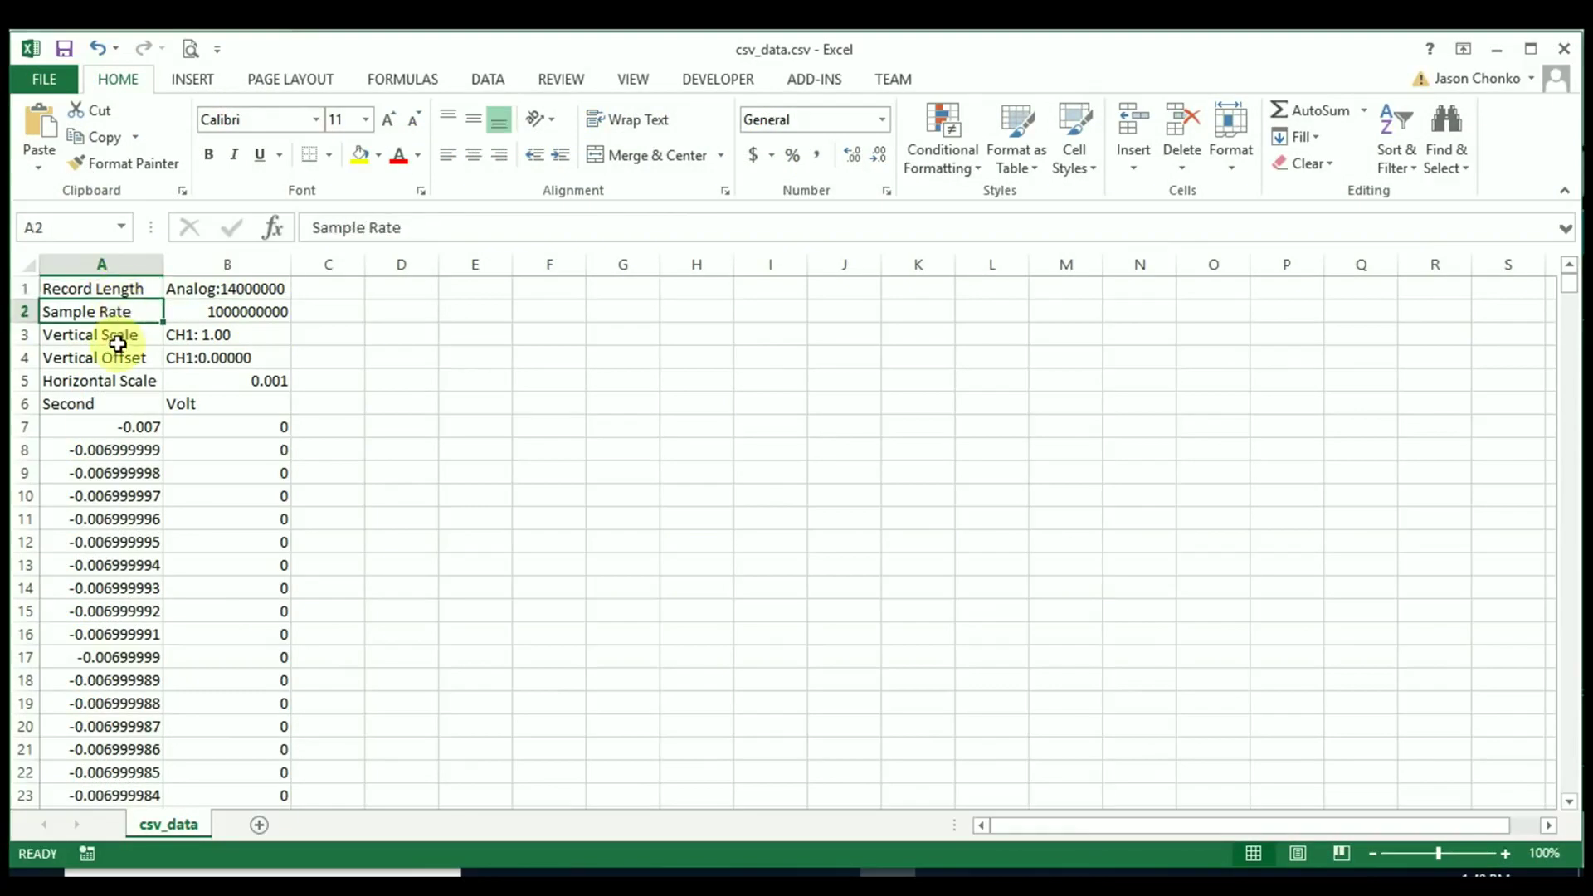
click(115, 340)
click(117, 359)
click(117, 381)
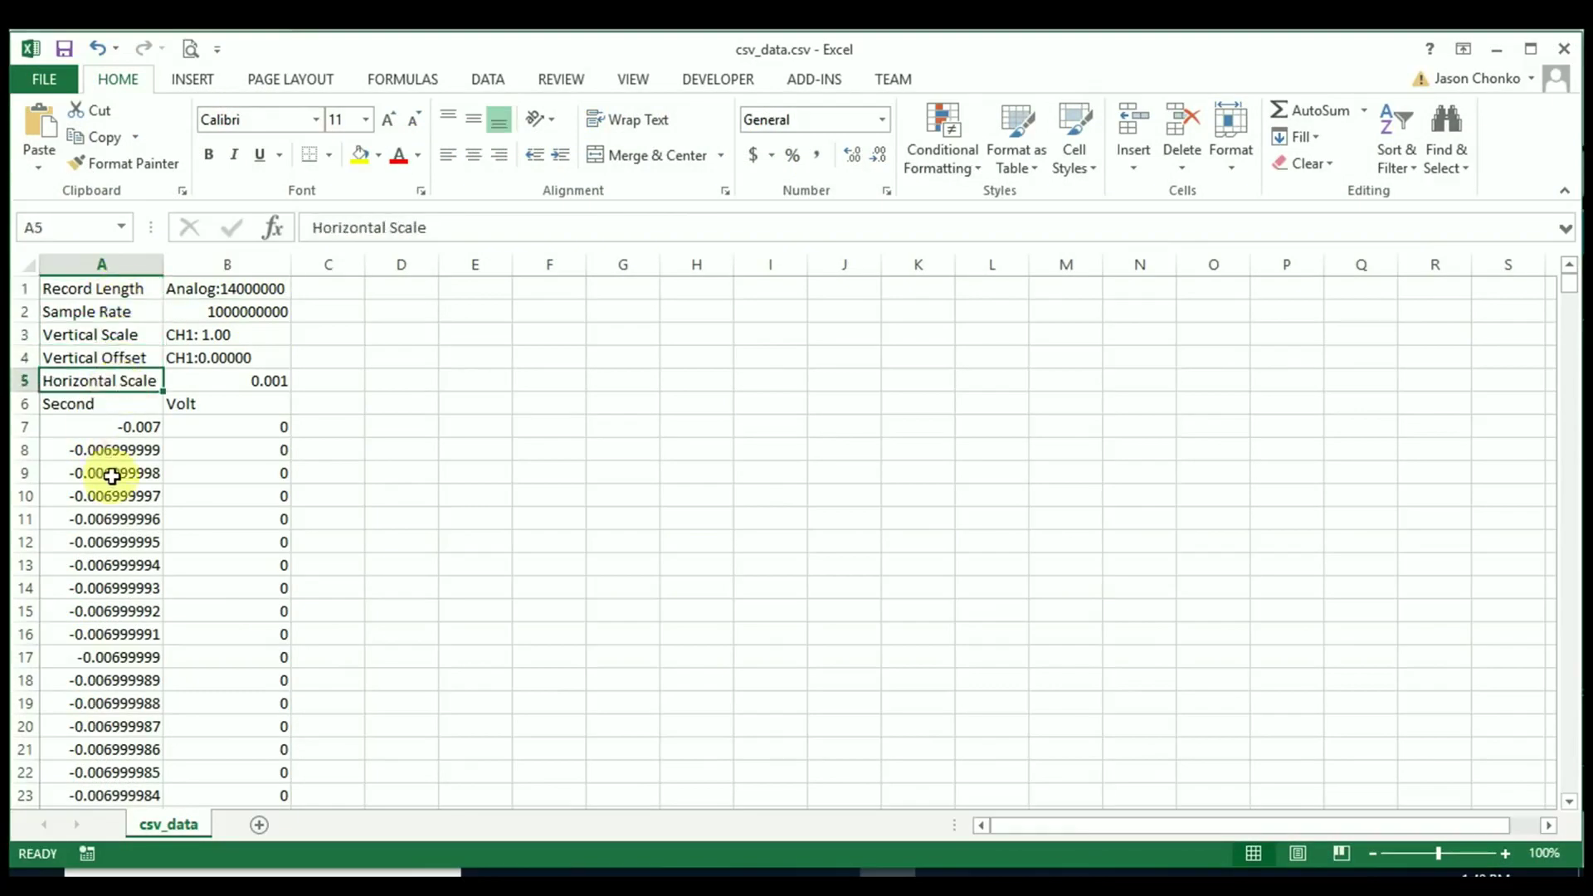
drag(127, 427, 212, 637)
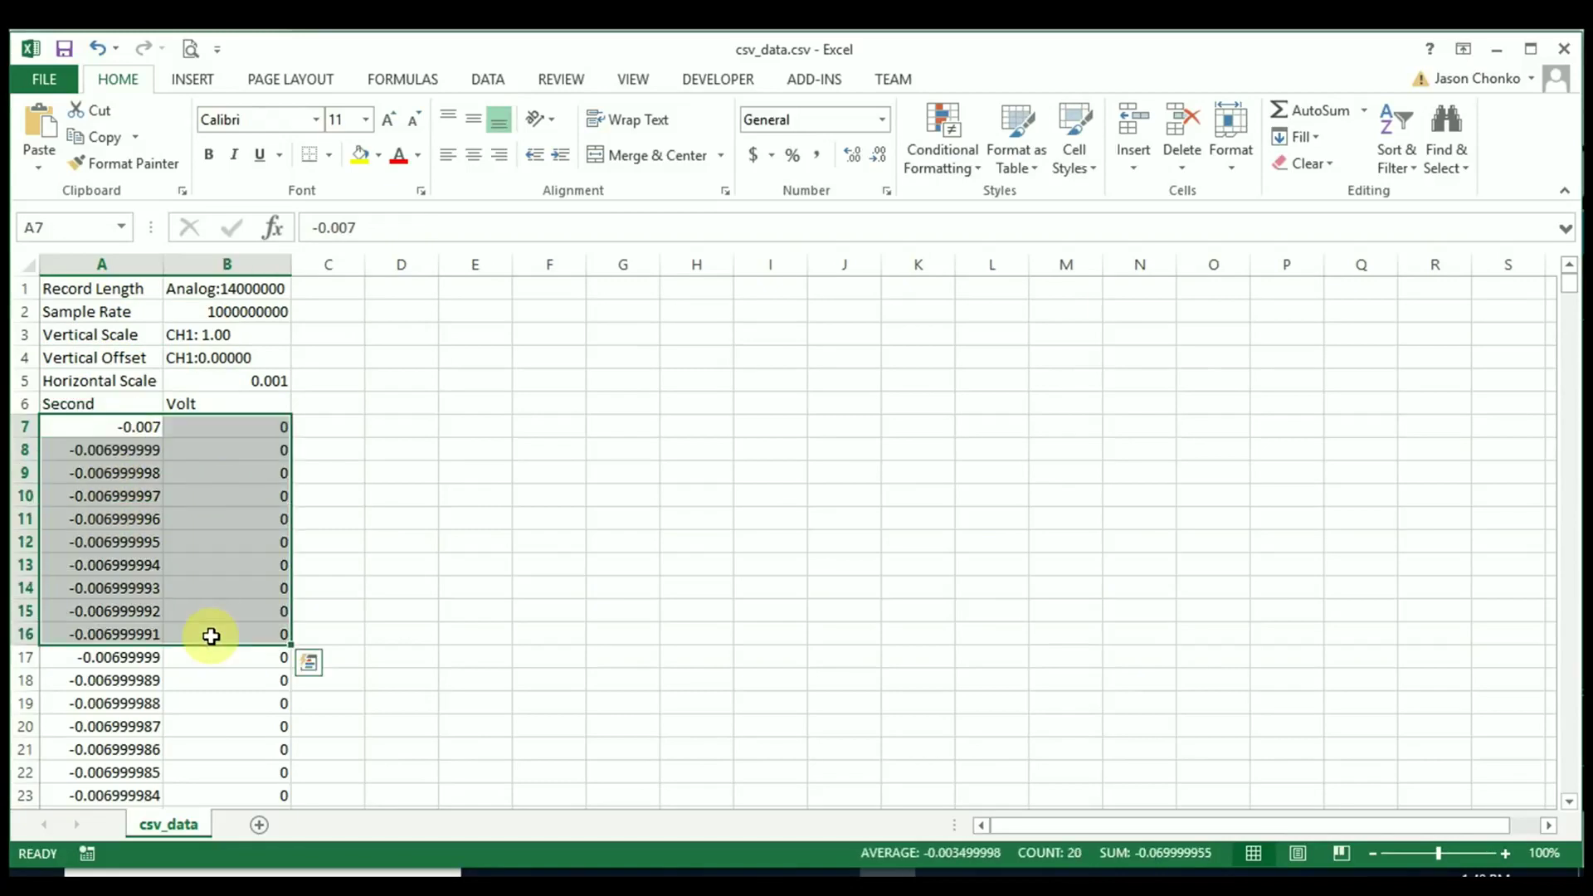